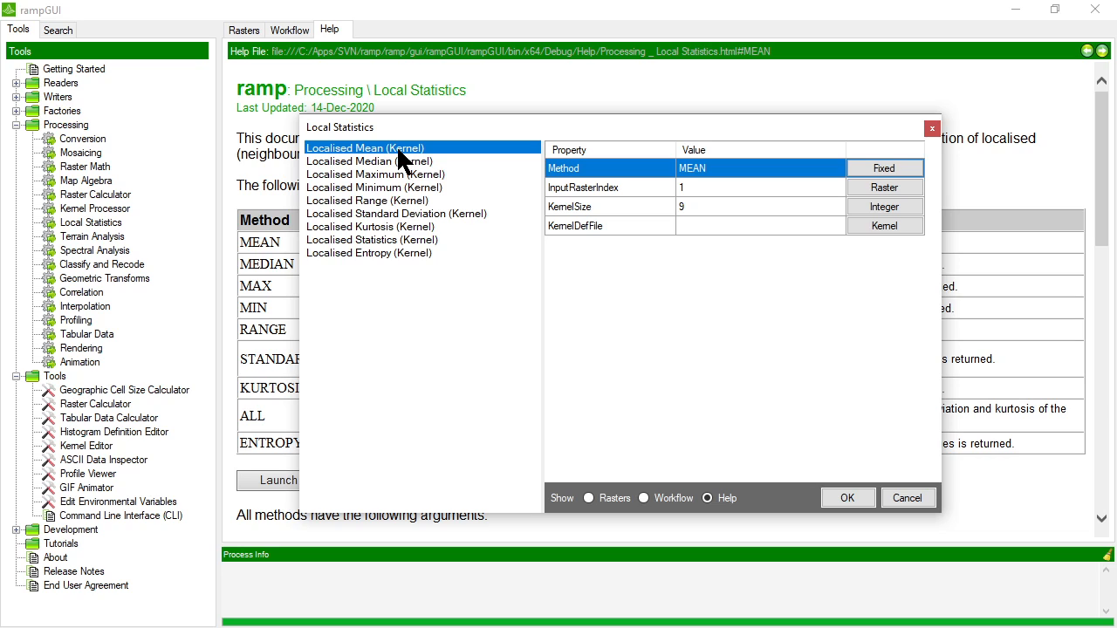
Close the help dialog and display the Clip of Site_Bathymetry_2m raster in the viewer
{"action": "left_click", "coordinate": [906, 497]}
{"action": "left_click", "coordinate": [255, 30]}
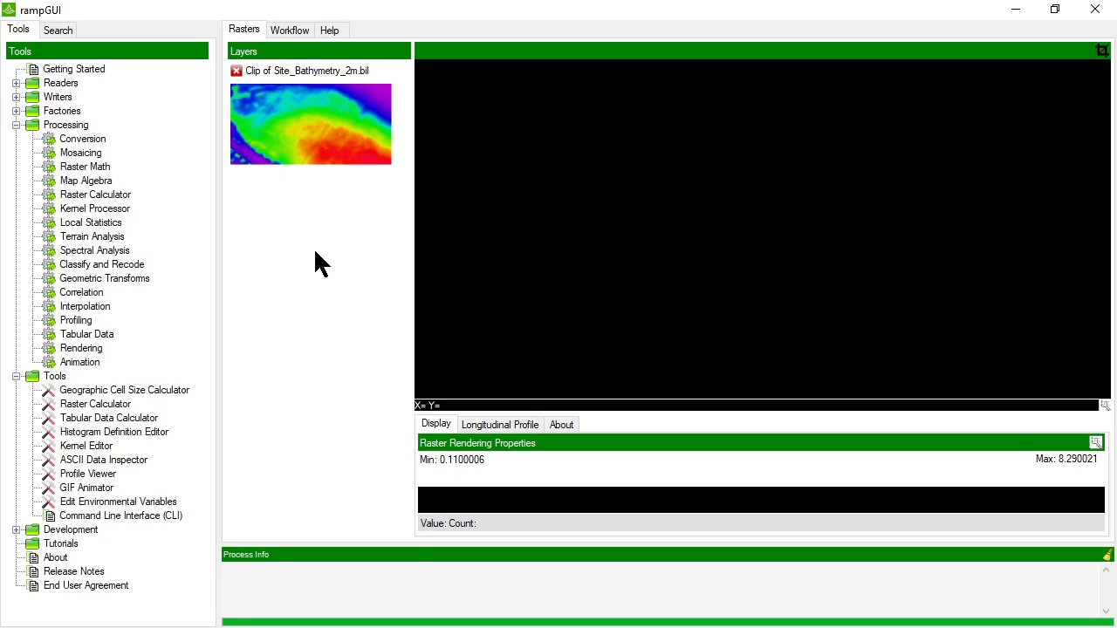
{"action": "left_click", "coordinate": [312, 138]}
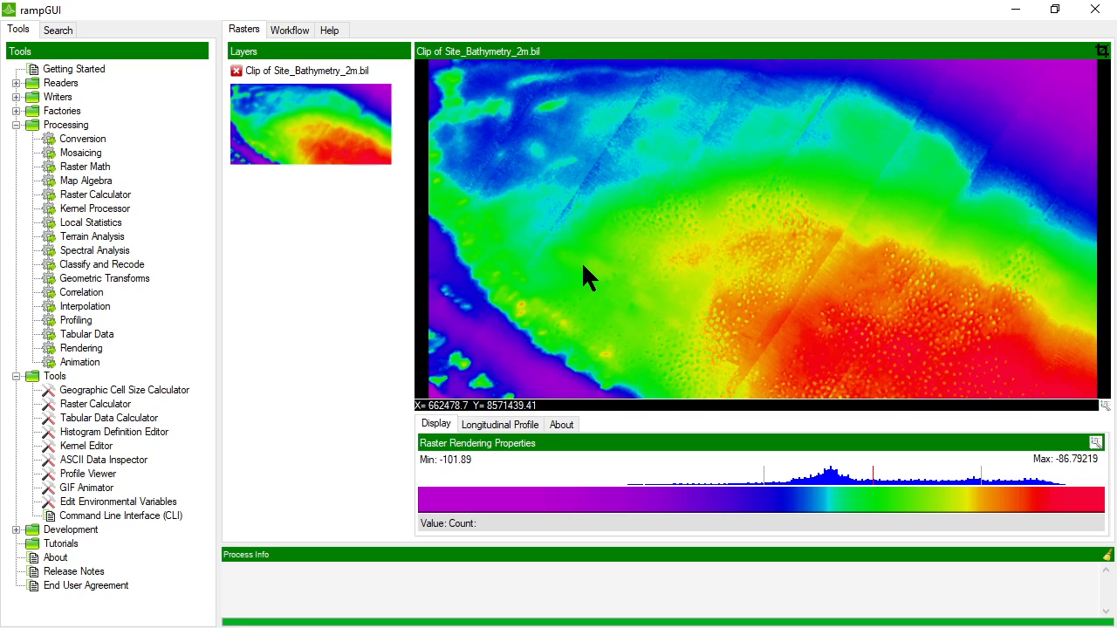
Open the Local Statistics tool and browse its kernel methods, choosing Localised Range (Kernel)
{"action": "double_click", "coordinate": [87, 223]}
{"action": "left_click", "coordinate": [359, 147]}
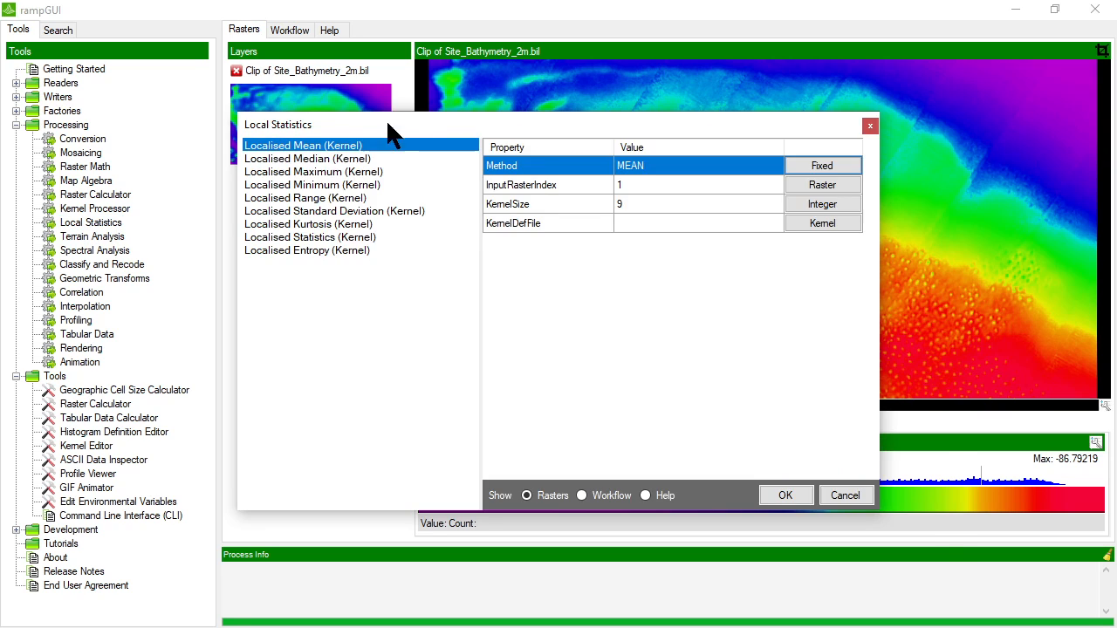
{"action": "left_click_drag", "start_coordinate": [386, 120], "coordinate": [466, 127]}
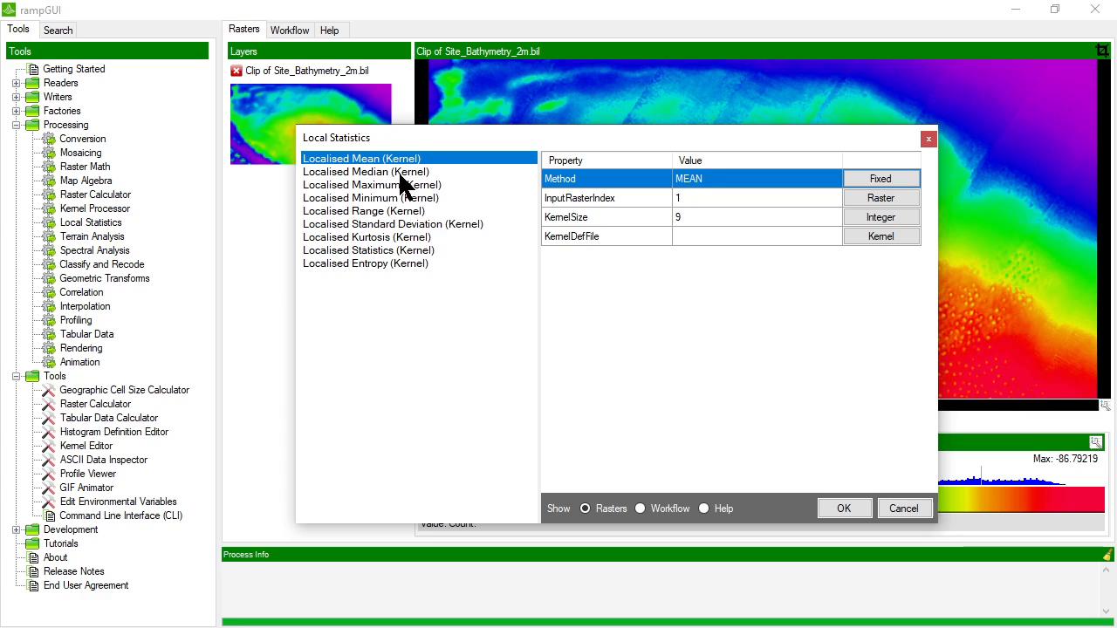
{"action": "left_click", "coordinate": [398, 171]}
{"action": "left_click", "coordinate": [401, 185]}
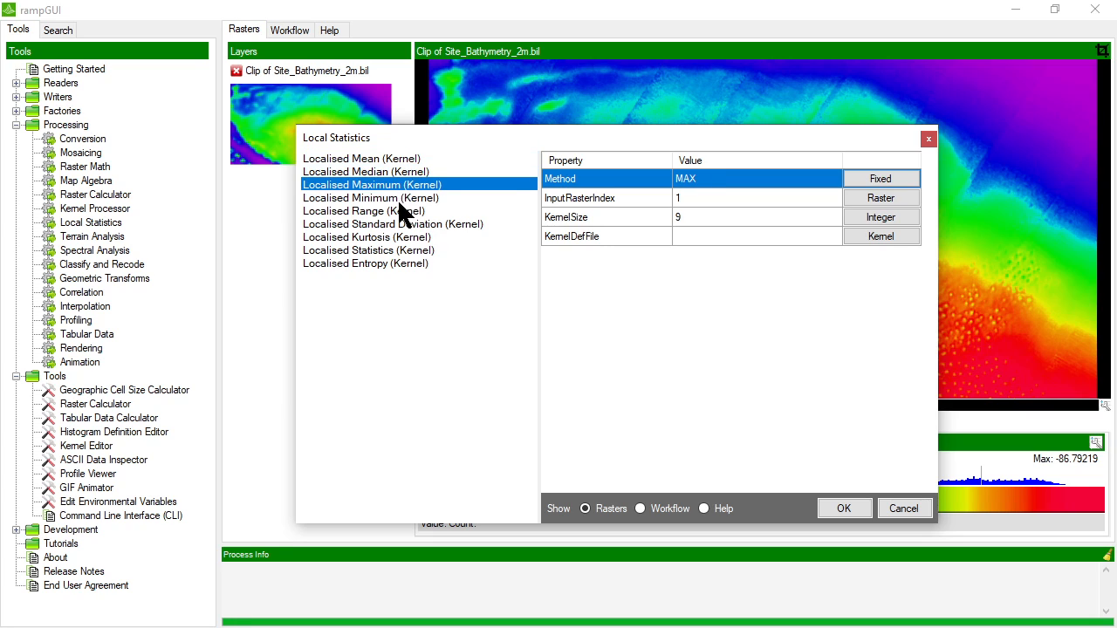
{"action": "left_click", "coordinate": [399, 198]}
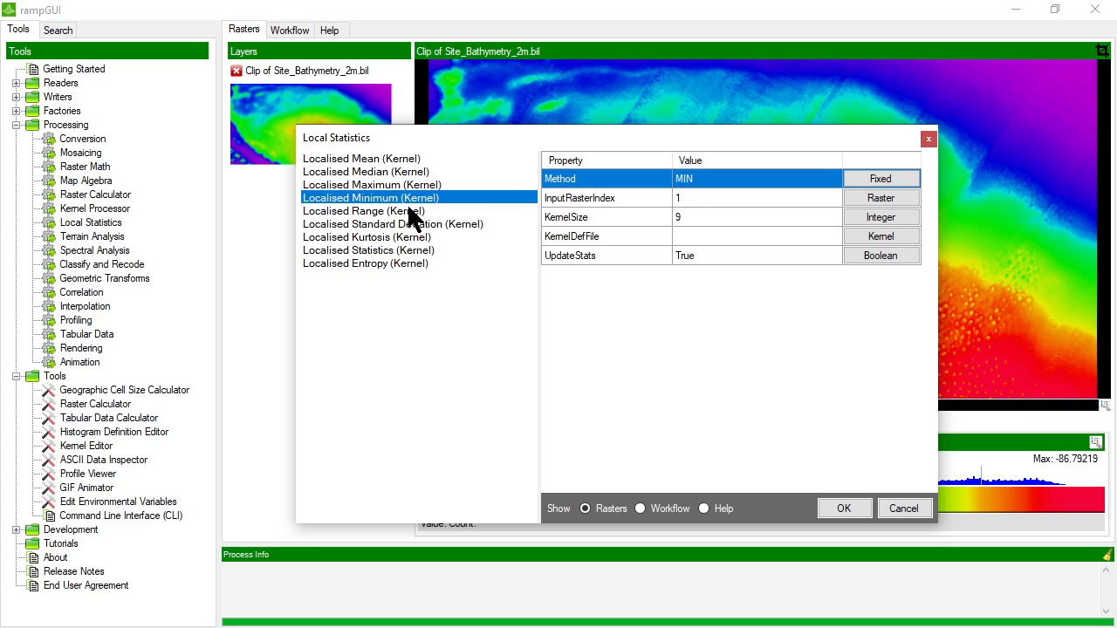
{"action": "left_click", "coordinate": [413, 212]}
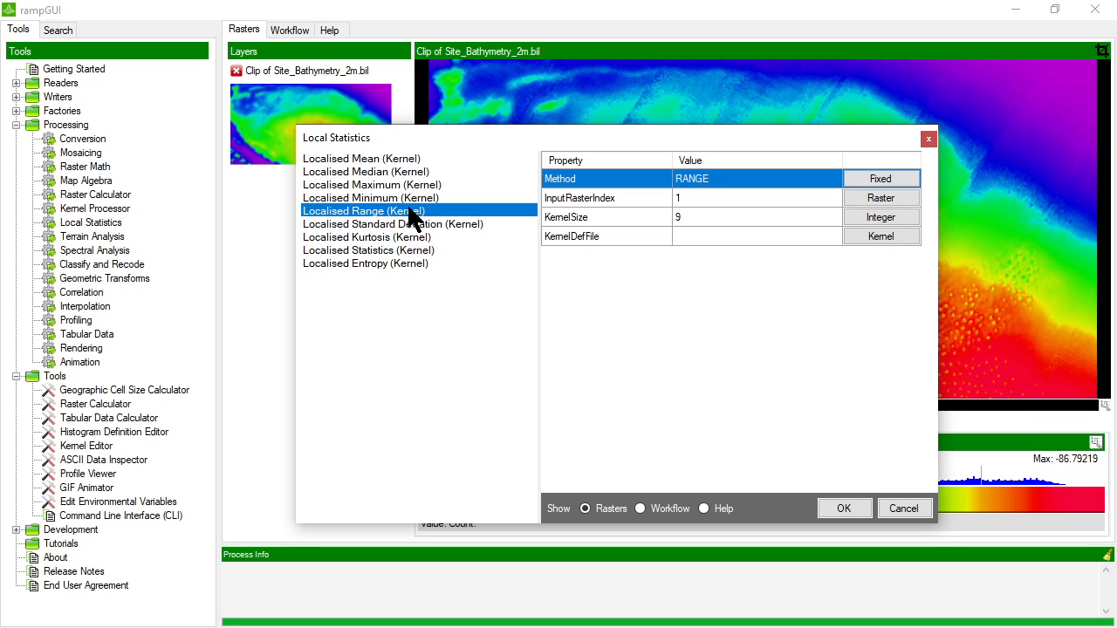
Review the range method's kernel properties and run Localised Range on the bathymetry raster
{"action": "left_click_drag", "start_coordinate": [591, 133], "coordinate": [535, 109]}
{"action": "left_click", "coordinate": [664, 173]}
{"action": "left_click", "coordinate": [660, 200]}
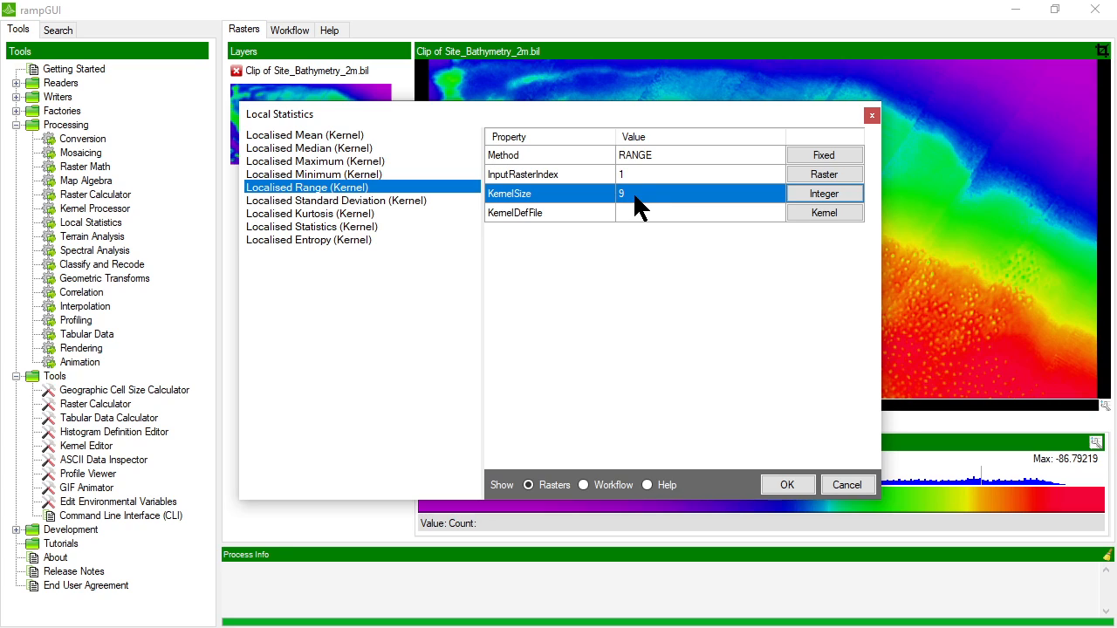
{"action": "left_click", "coordinate": [635, 214]}
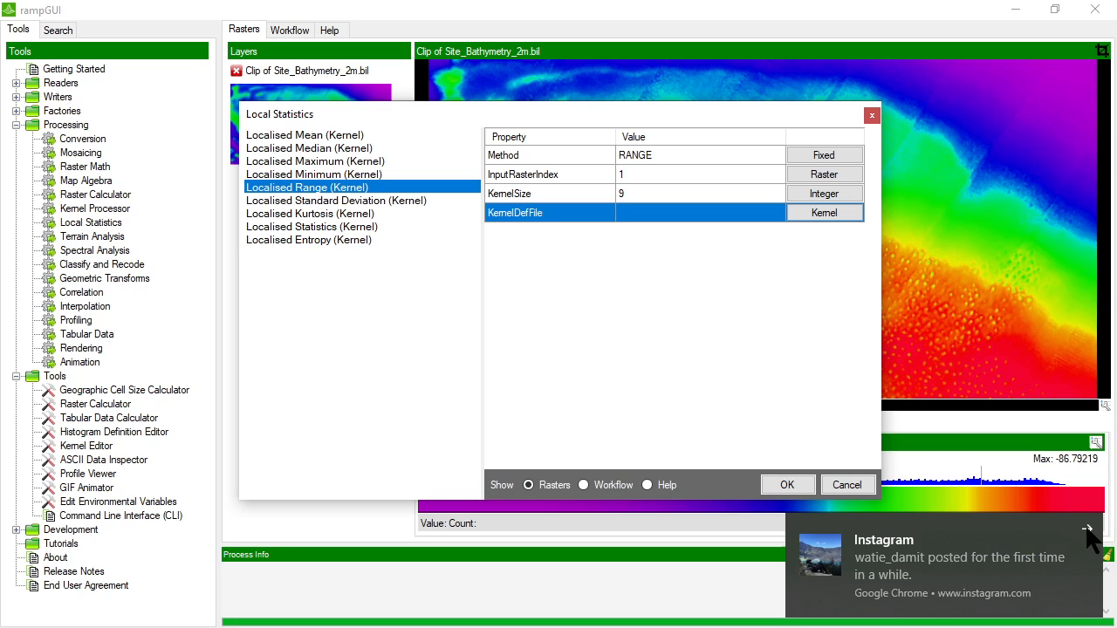
{"action": "left_click", "coordinate": [1088, 533]}
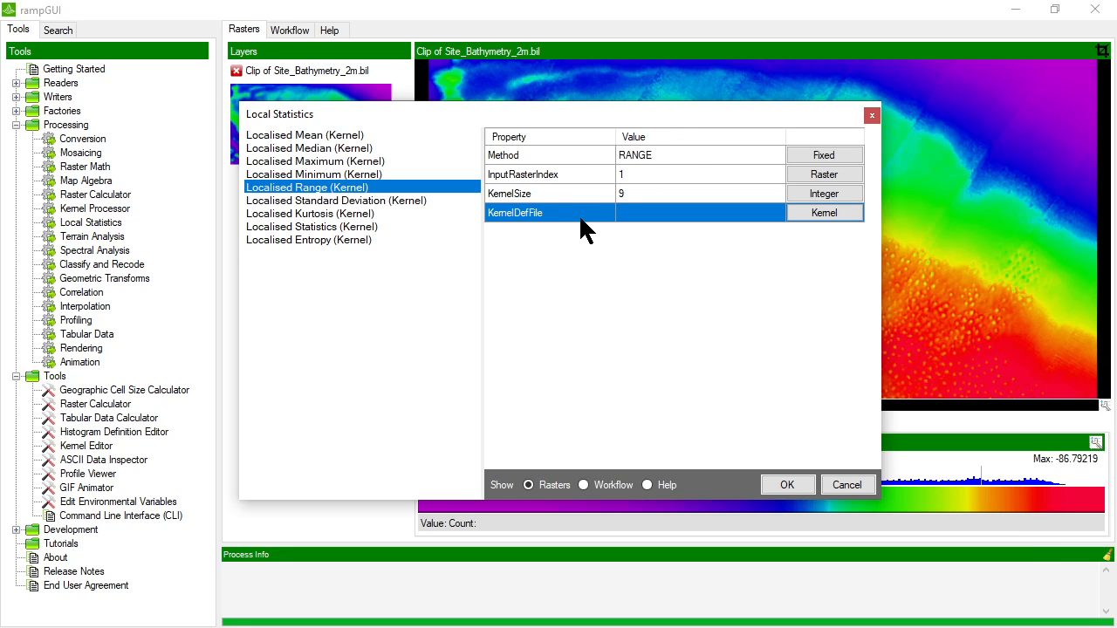
{"action": "left_click", "coordinate": [788, 487]}
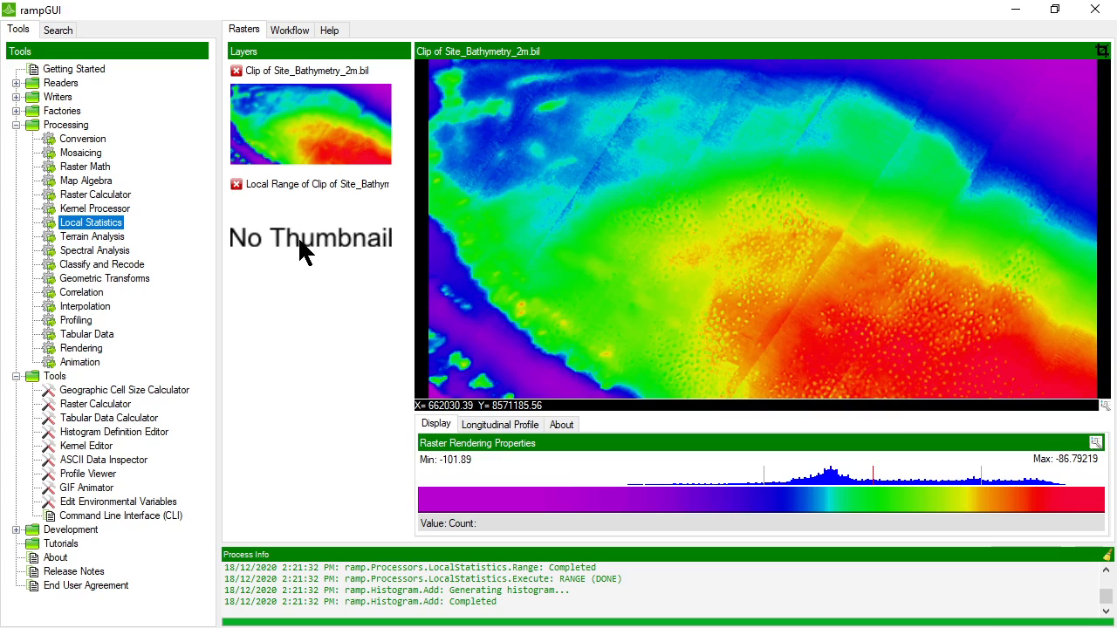
Render the new Local Range layer in the viewer
{"action": "left_click", "coordinate": [300, 234]}
{"action": "right_click", "coordinate": [325, 241]}
{"action": "left_click", "coordinate": [336, 249]}
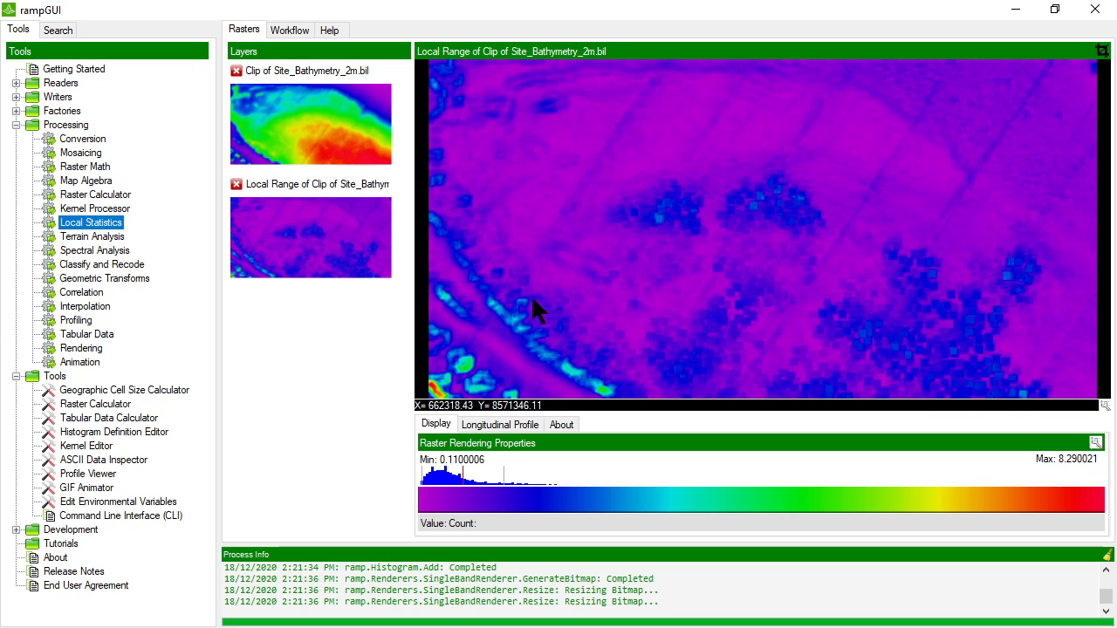
Run the Local Statistics tool with the Localised Standard Deviation (Kernel) method
{"action": "double_click", "coordinate": [94, 225]}
{"action": "left_click", "coordinate": [342, 213]}
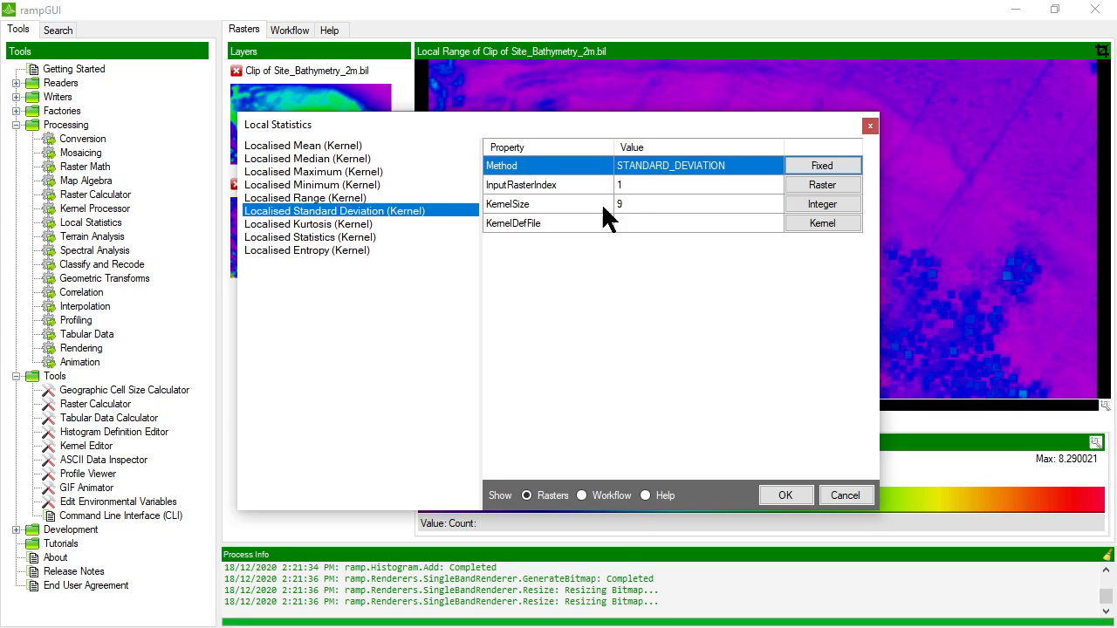
{"action": "left_click", "coordinate": [641, 206]}
{"action": "left_click_drag", "start_coordinate": [623, 124], "coordinate": [638, 108]}
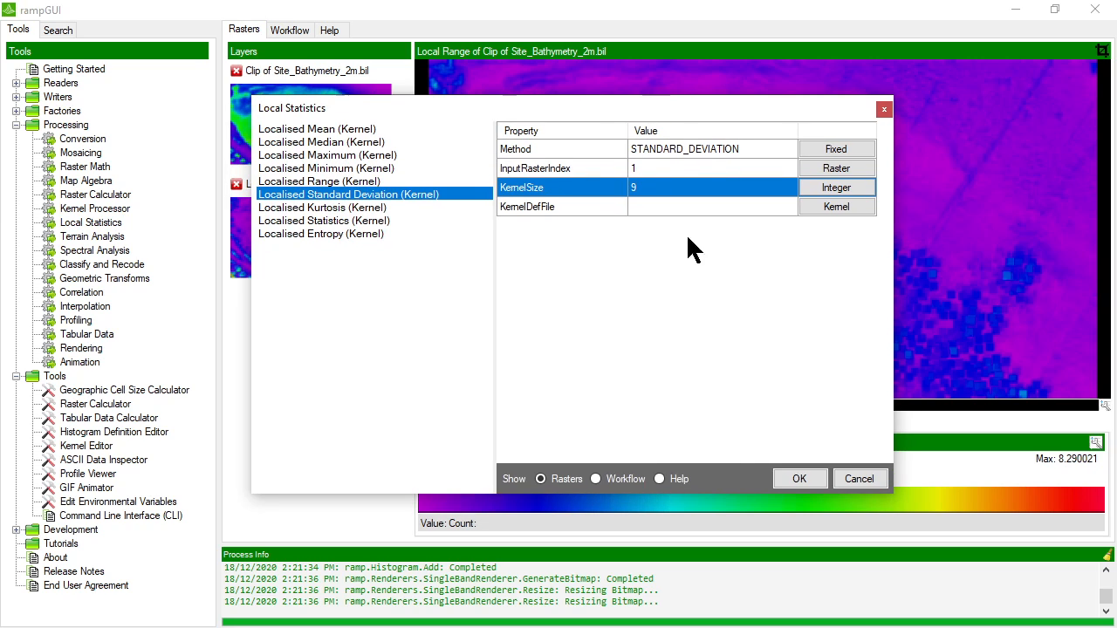
{"action": "left_click", "coordinate": [799, 481]}
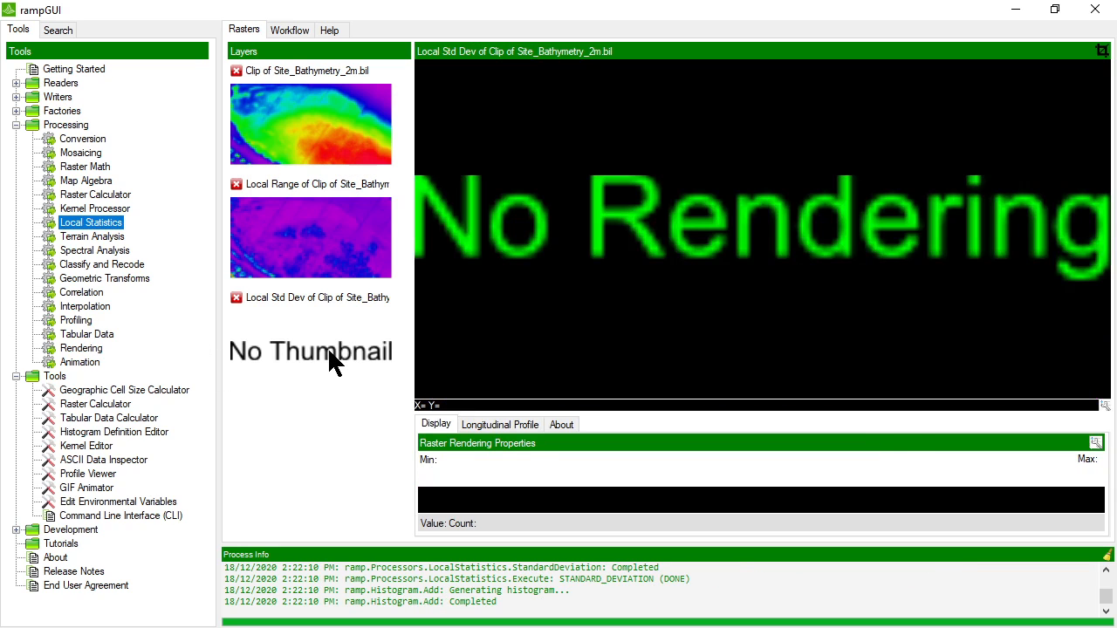
Render the Local Std Dev layer and compare it with the Local Range layer
{"action": "right_click", "coordinate": [327, 347]}
{"action": "left_click", "coordinate": [360, 359]}
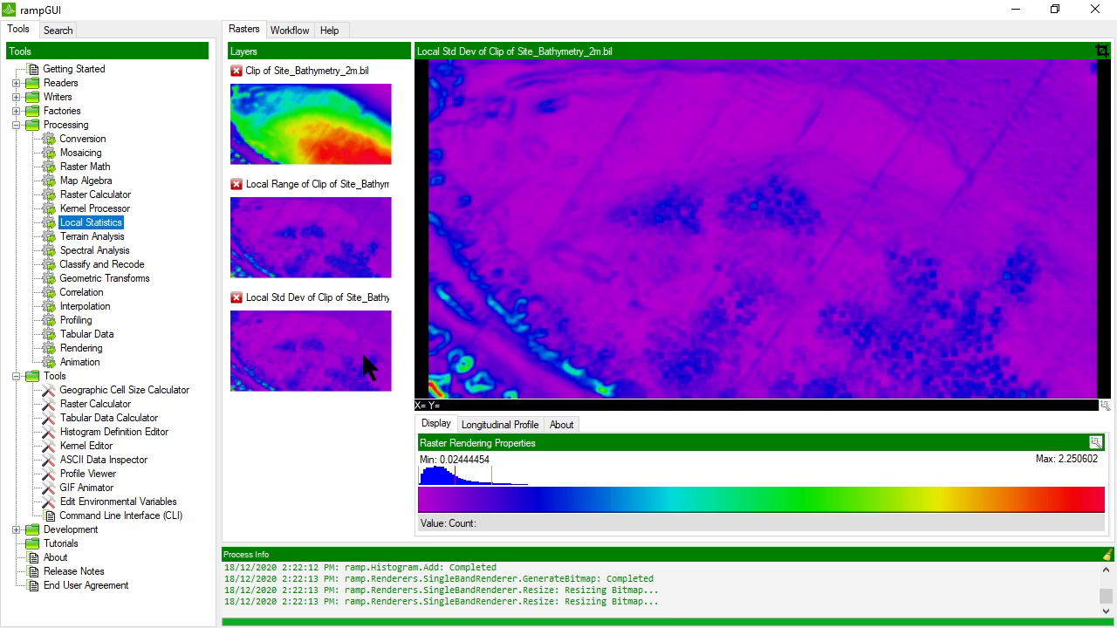
{"action": "left_click", "coordinate": [305, 239]}
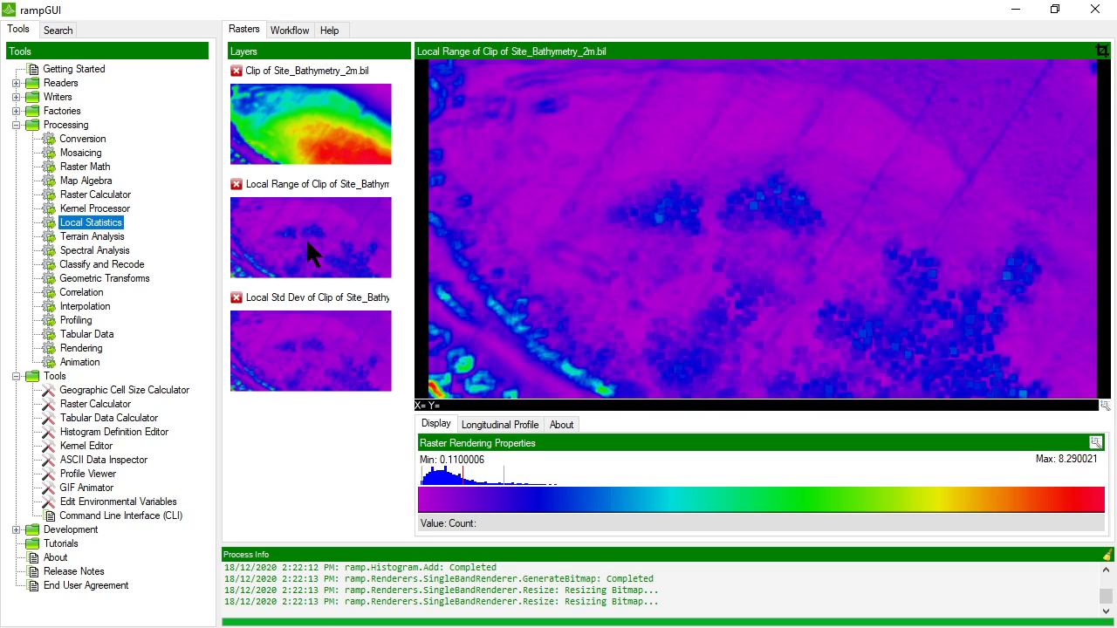
{"action": "left_click", "coordinate": [317, 334]}
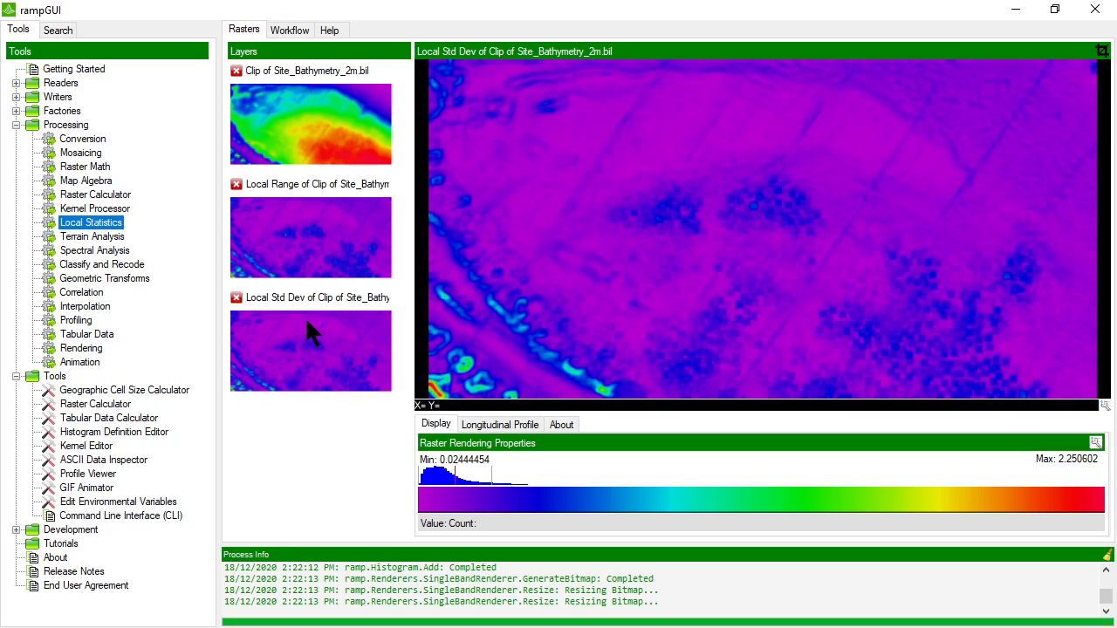
Run the Local Statistics tool with the Localised Kurtosis (Kernel) method
{"action": "double_click", "coordinate": [96, 223]}
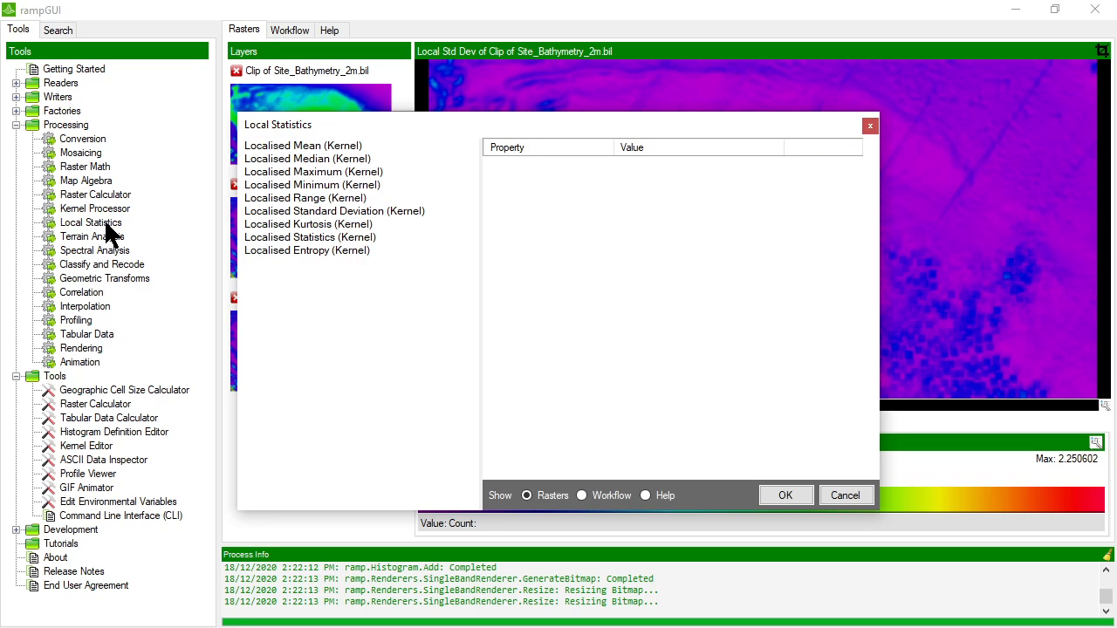
{"action": "left_click", "coordinate": [317, 203]}
{"action": "left_click", "coordinate": [322, 212]}
{"action": "left_click", "coordinate": [323, 223]}
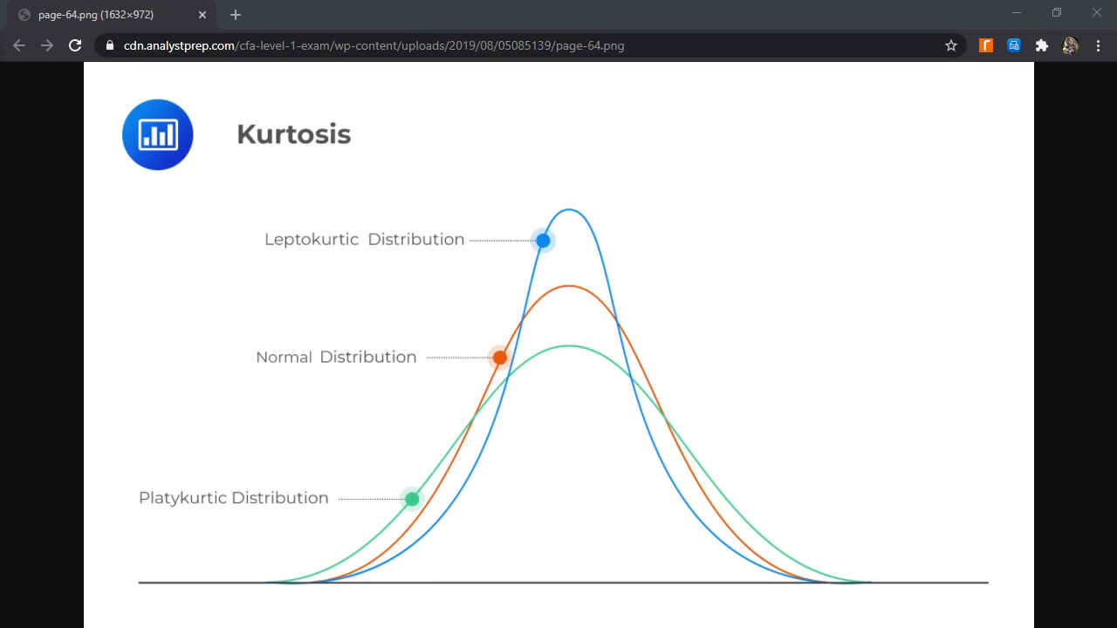
{"action": "key", "text": "alt+Tab"}
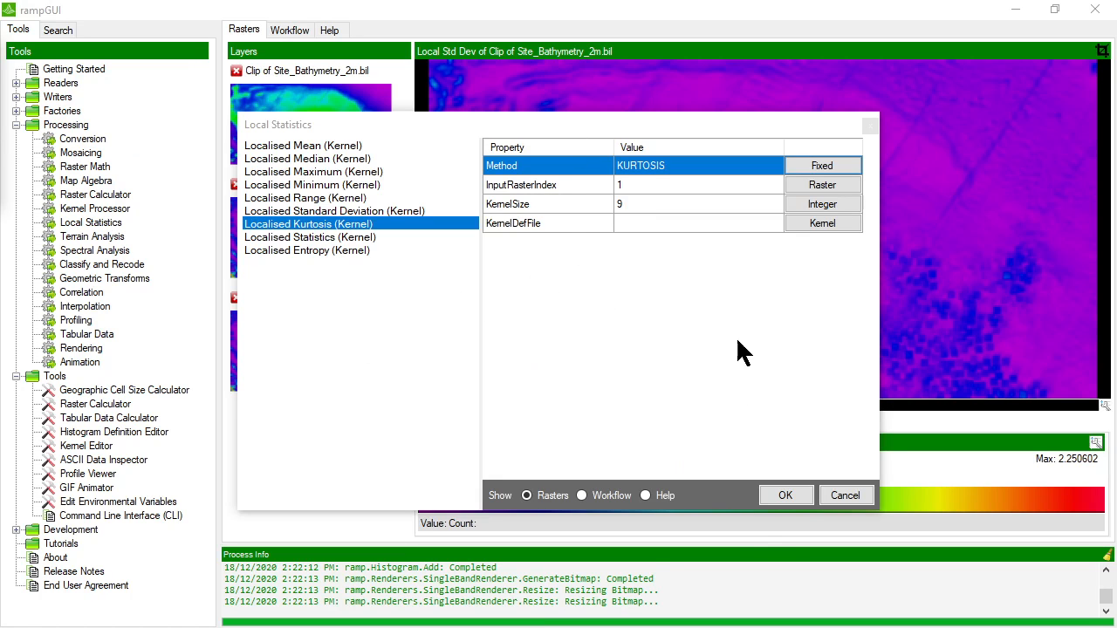
{"action": "left_click", "coordinate": [801, 494]}
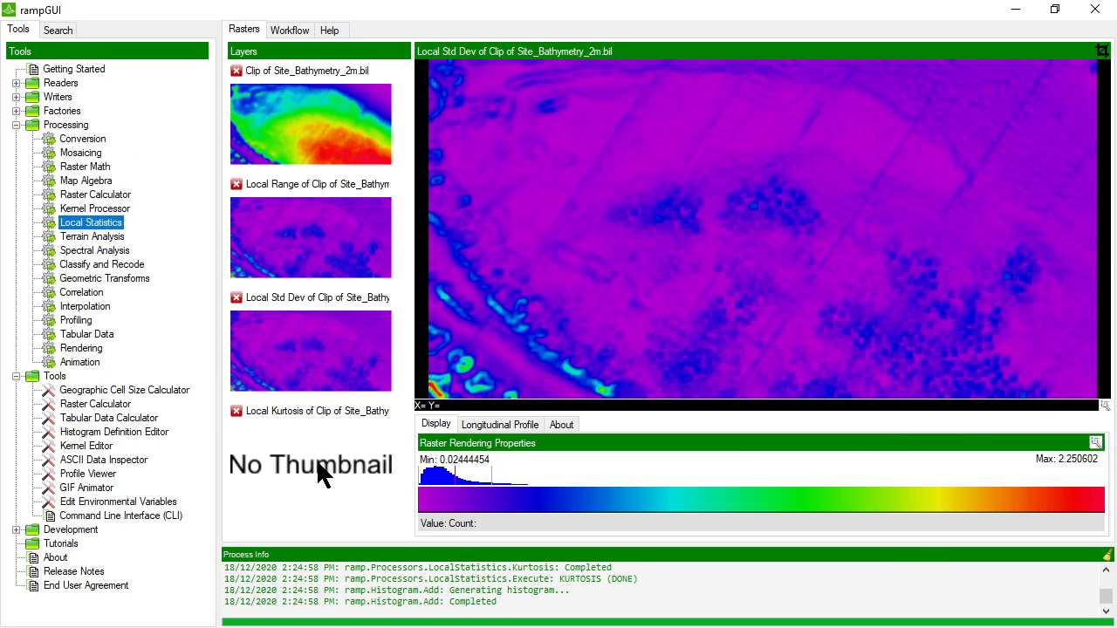
Render the Local Kurtosis layer using User Defined Split Points, picking one split on the histogram
{"action": "right_click", "coordinate": [318, 463]}
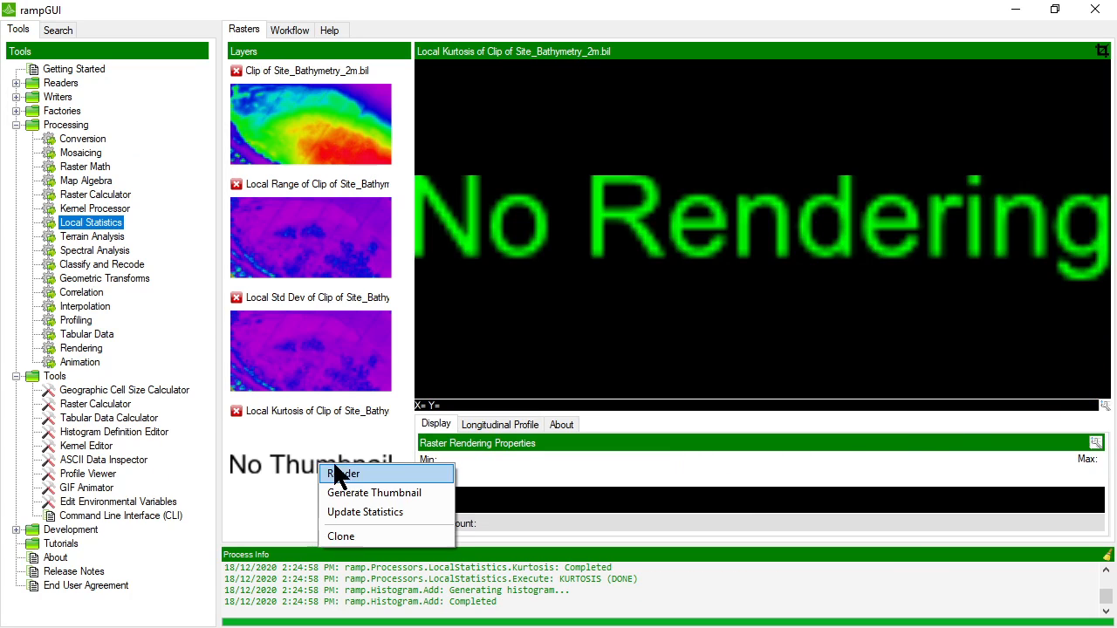
{"action": "left_click", "coordinate": [339, 467]}
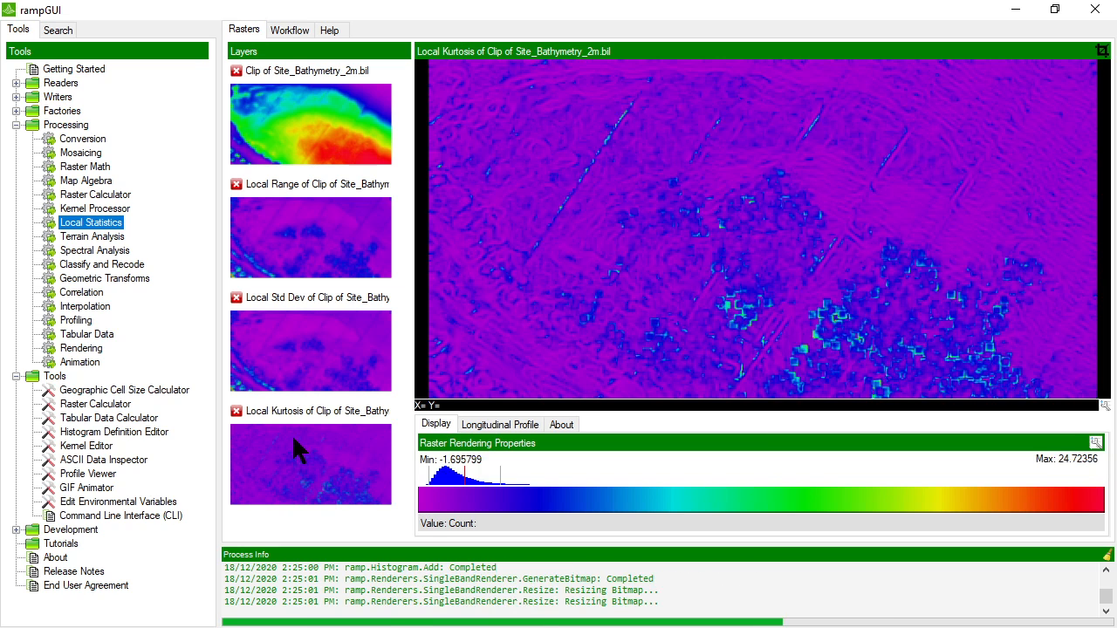
{"action": "left_click", "coordinate": [1096, 442]}
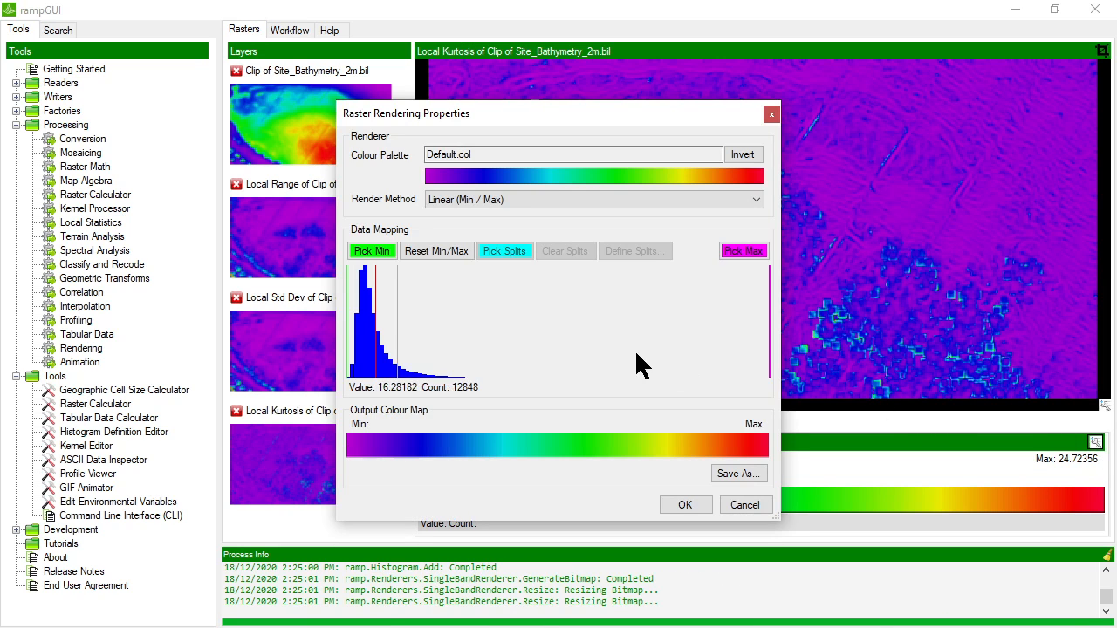
{"action": "left_click", "coordinate": [466, 199]}
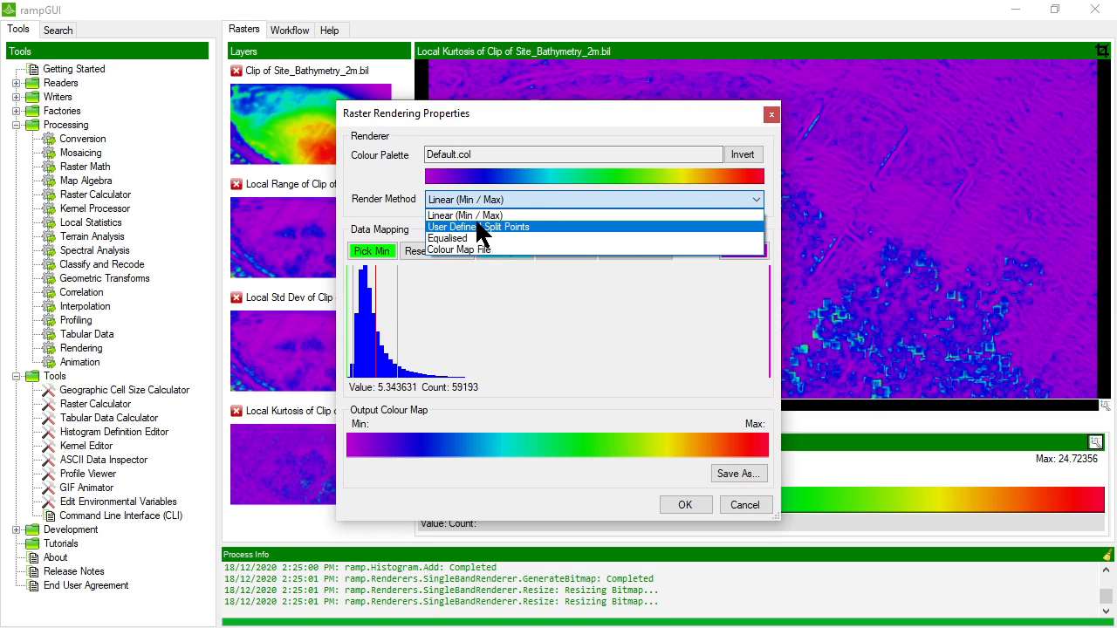
{"action": "left_click", "coordinate": [479, 228]}
{"action": "left_click", "coordinate": [504, 250]}
{"action": "left_click", "coordinate": [464, 375]}
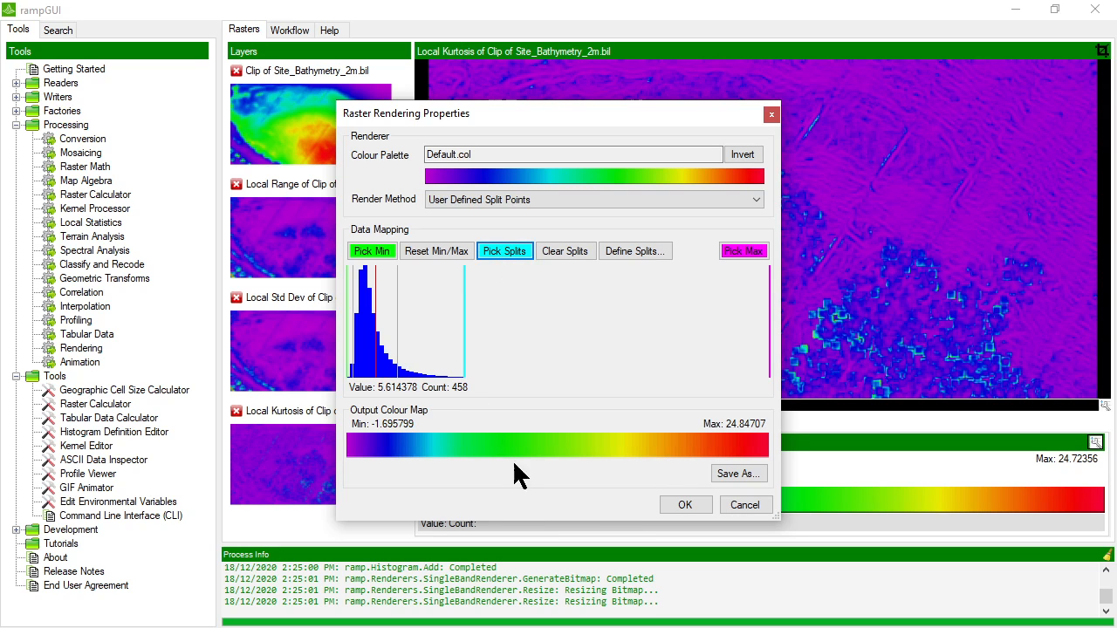
{"action": "left_click", "coordinate": [681, 506]}
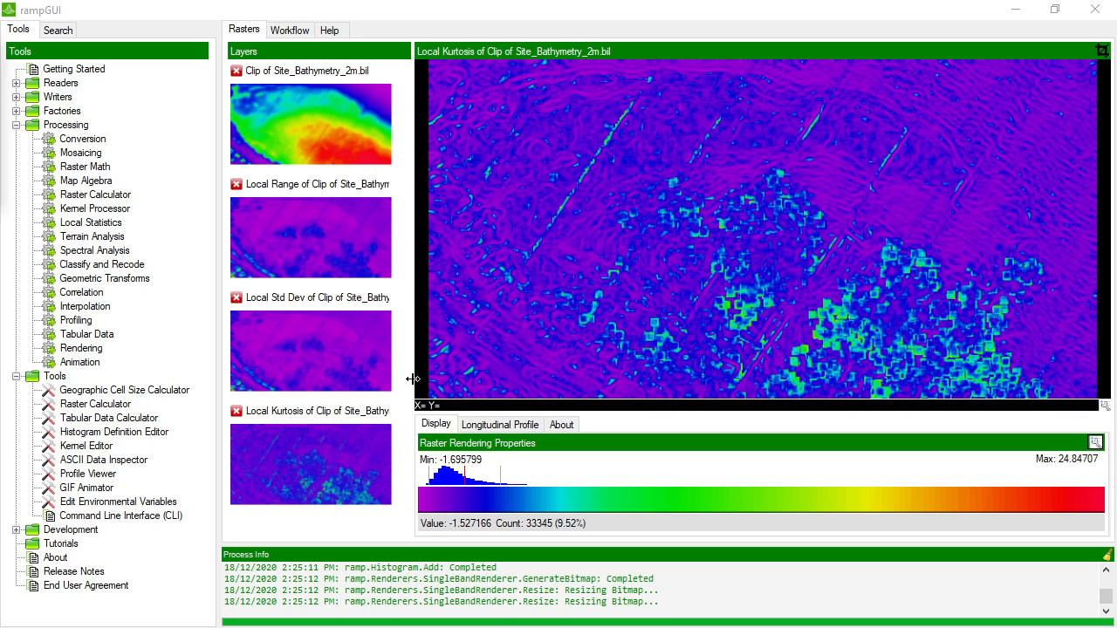
Switch between the Std Dev, Kurtosis and Range layers to compare their patterns
{"action": "left_click", "coordinate": [290, 354]}
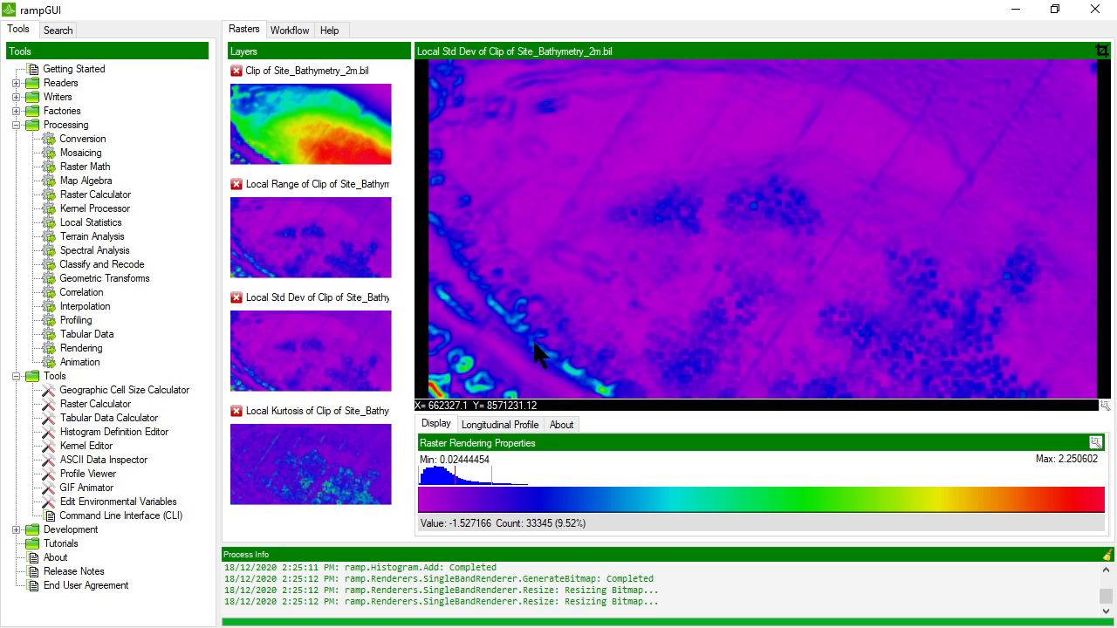
{"action": "left_click", "coordinate": [331, 469]}
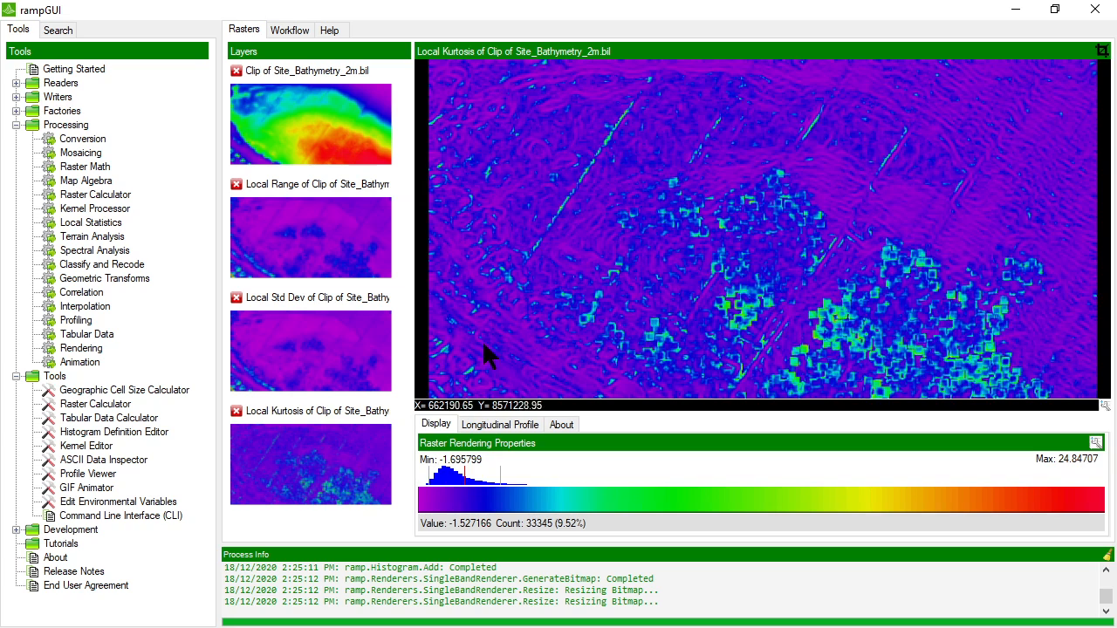
{"action": "left_click", "coordinate": [279, 351]}
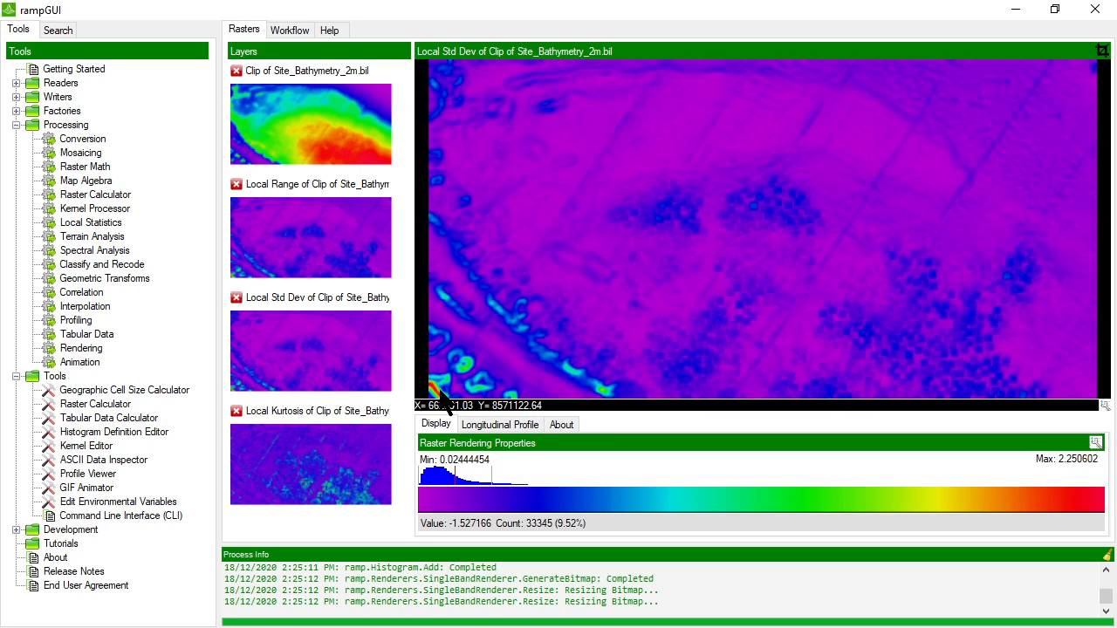
{"action": "left_click", "coordinate": [314, 233]}
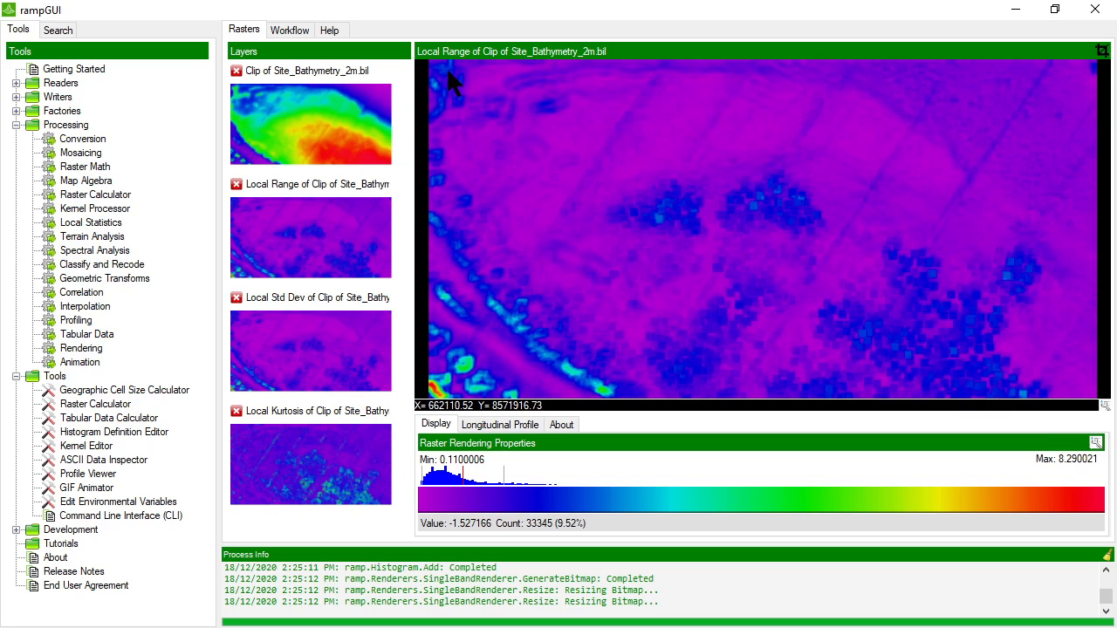
{"action": "left_click", "coordinate": [299, 350]}
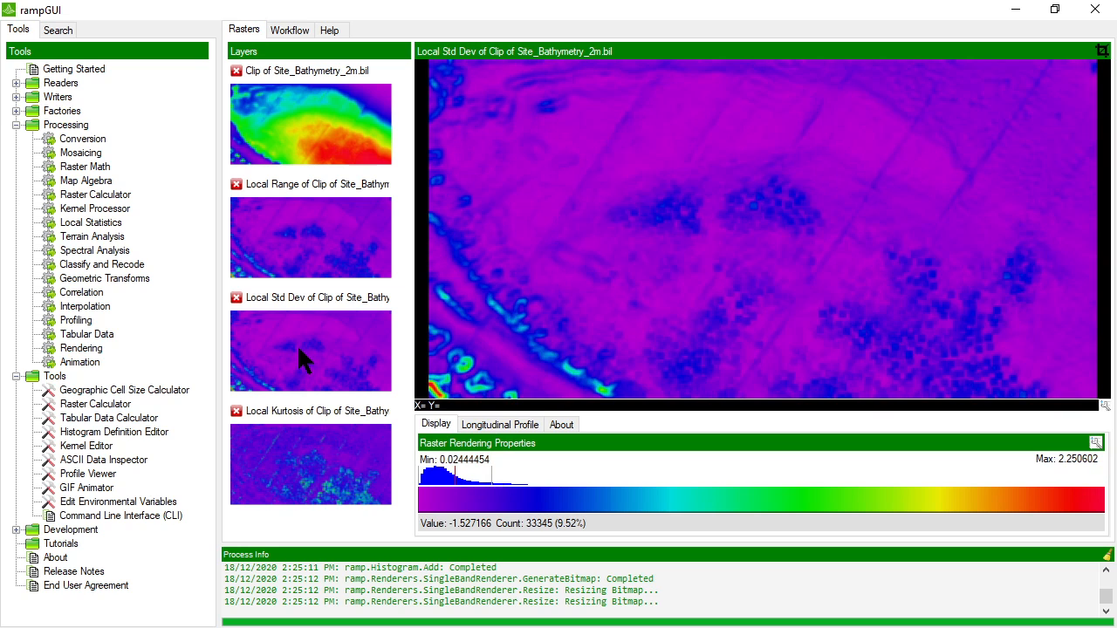
{"action": "left_click", "coordinate": [334, 472]}
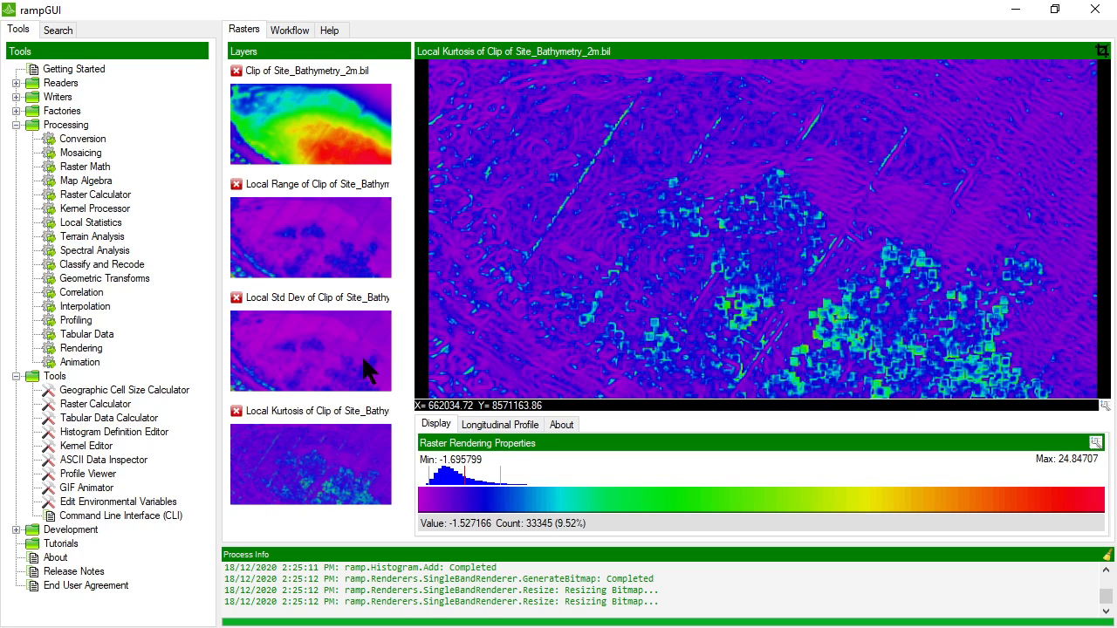
{"action": "left_click", "coordinate": [324, 346]}
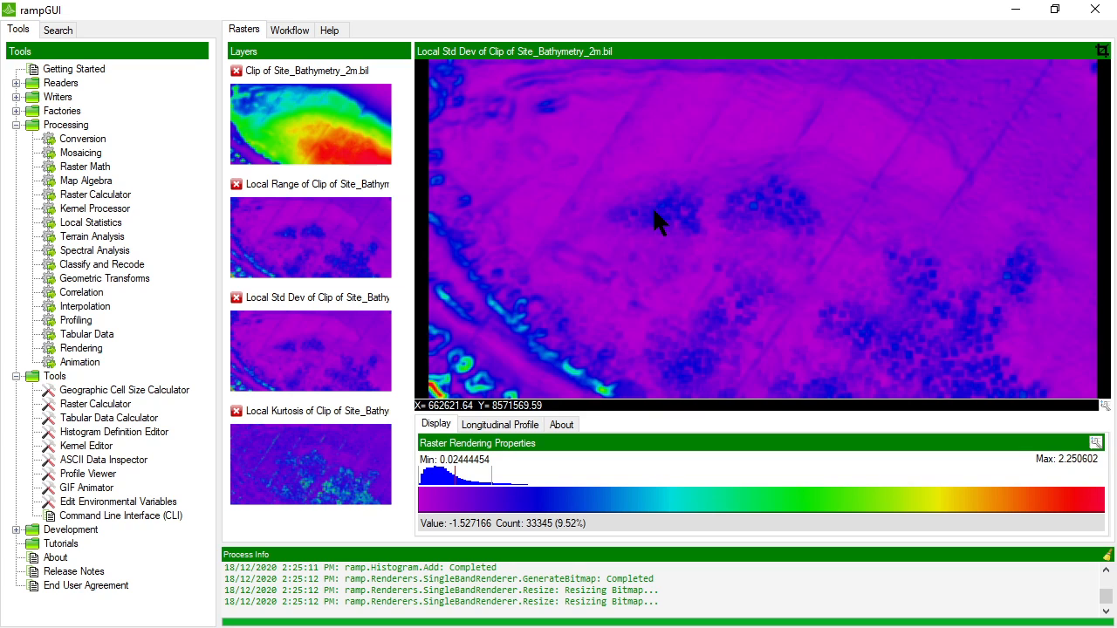
Show the Local Kurtosis layer and open the Local Statistics tool with the Localised Statistics (Kernel) method selected
{"action": "left_click", "coordinate": [307, 457]}
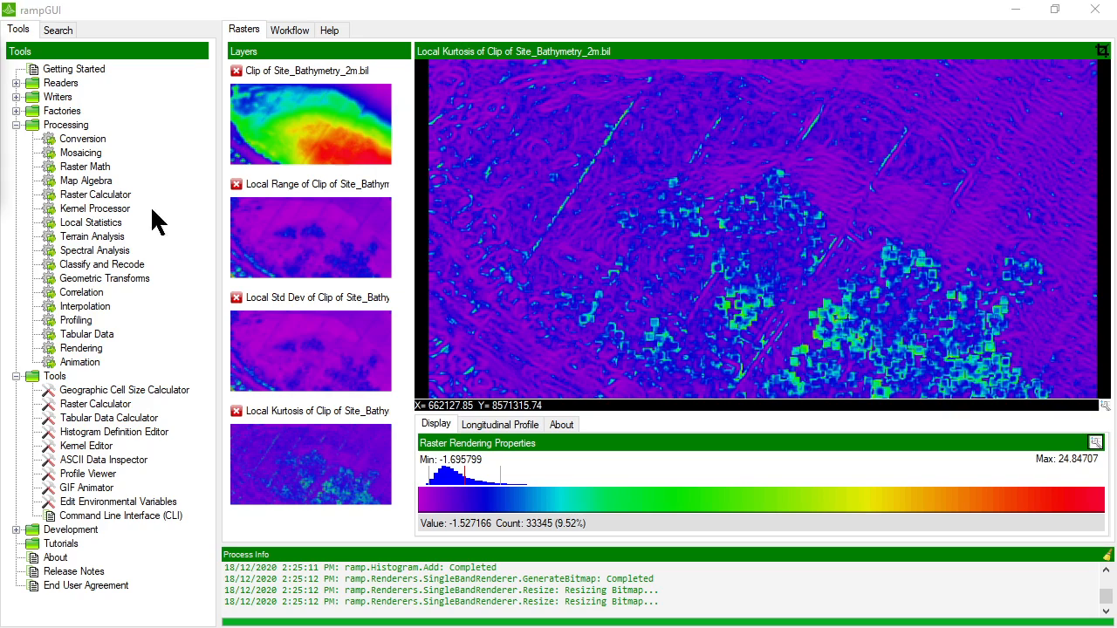
{"action": "double_click", "coordinate": [86, 220]}
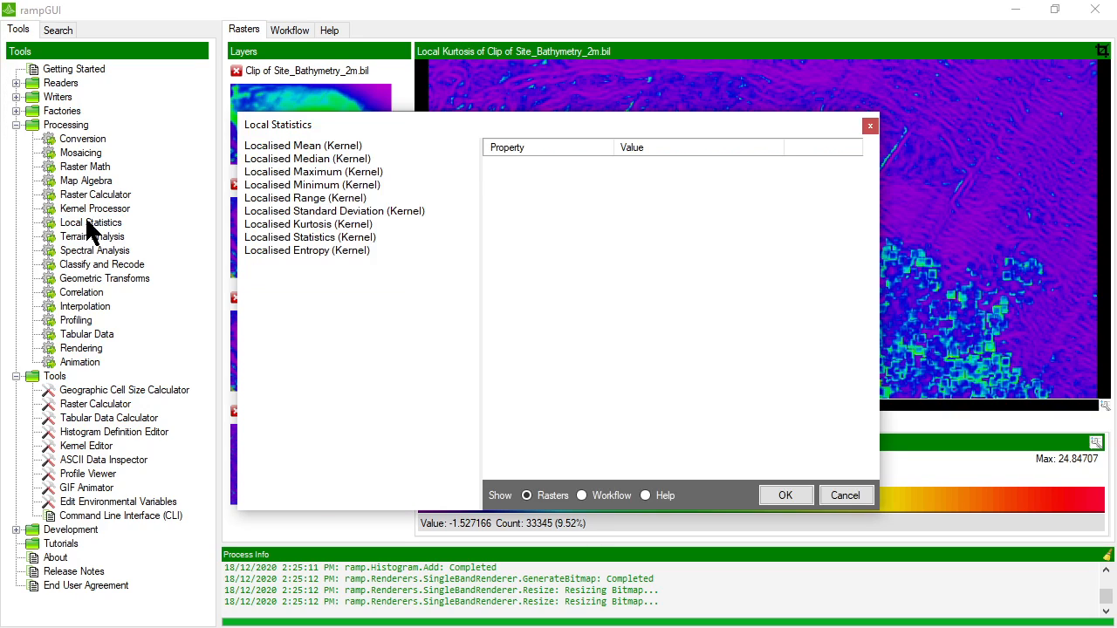
{"action": "left_click", "coordinate": [324, 237]}
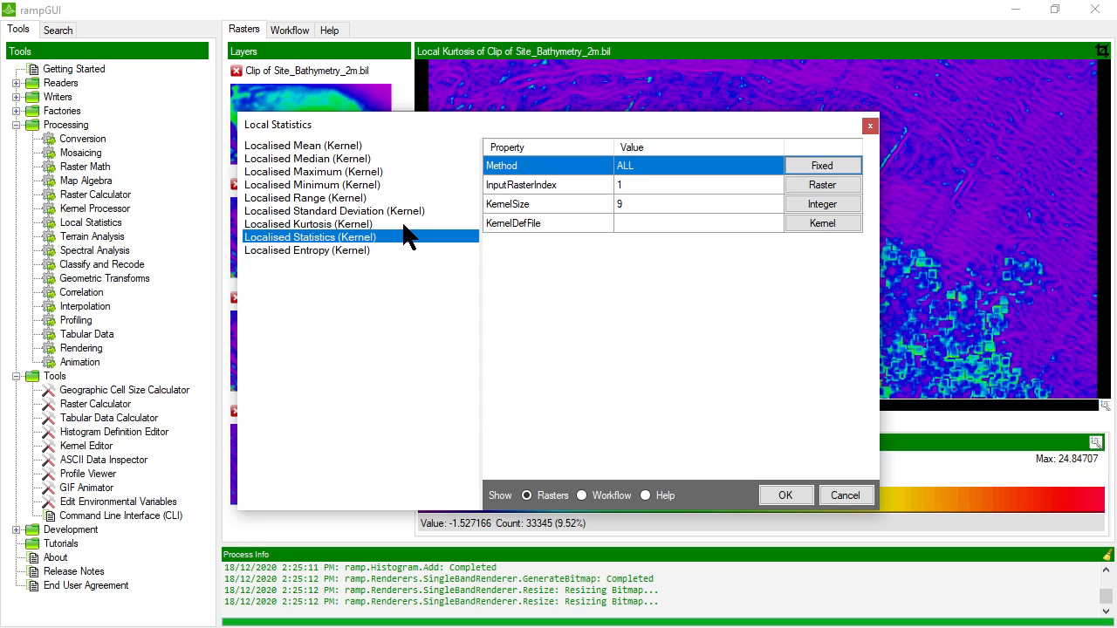
{"action": "left_click_drag", "start_coordinate": [462, 120], "coordinate": [505, 115]}
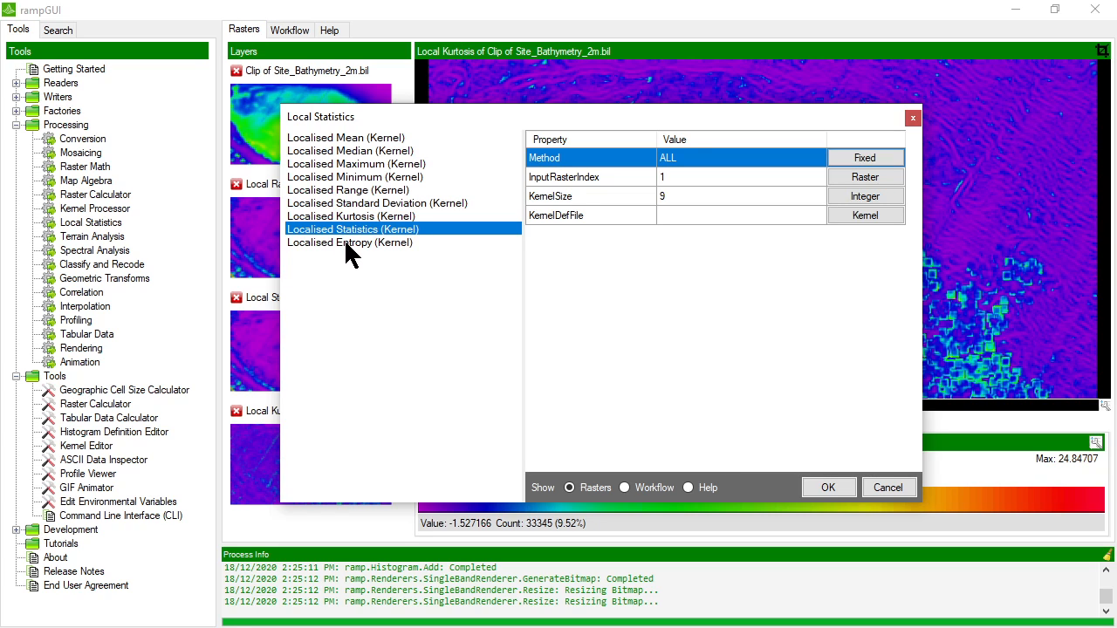
Display the help documentation for the Local Statistics methods alongside the tool dialog
{"action": "left_click", "coordinate": [701, 486]}
{"action": "left_click_drag", "start_coordinate": [576, 122], "coordinate": [497, 478]}
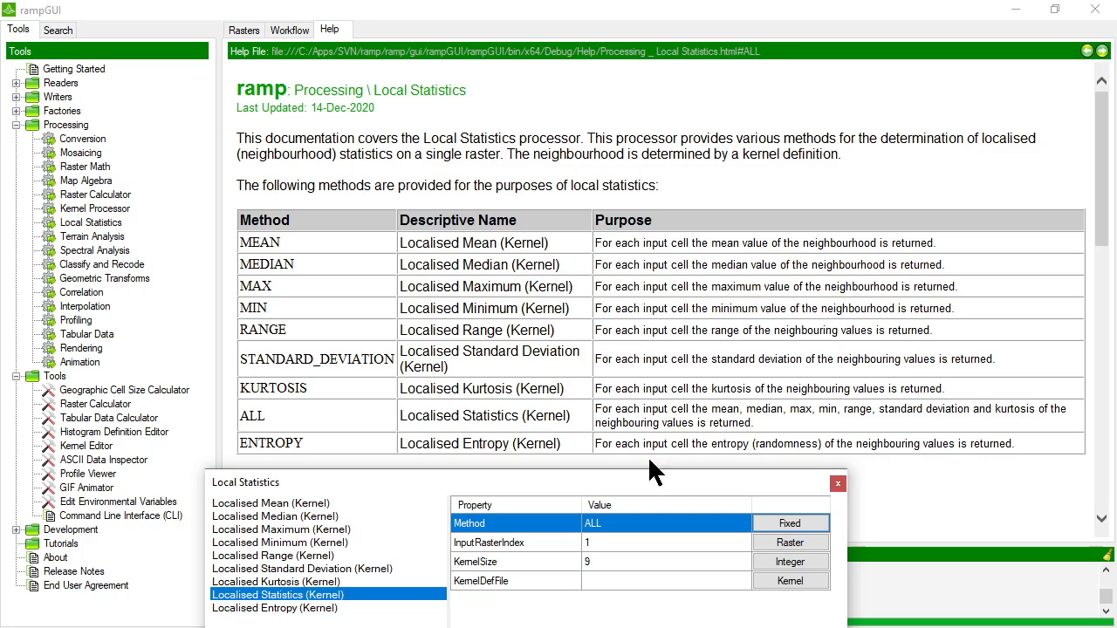
{"action": "left_click_drag", "start_coordinate": [573, 483], "coordinate": [639, 156]}
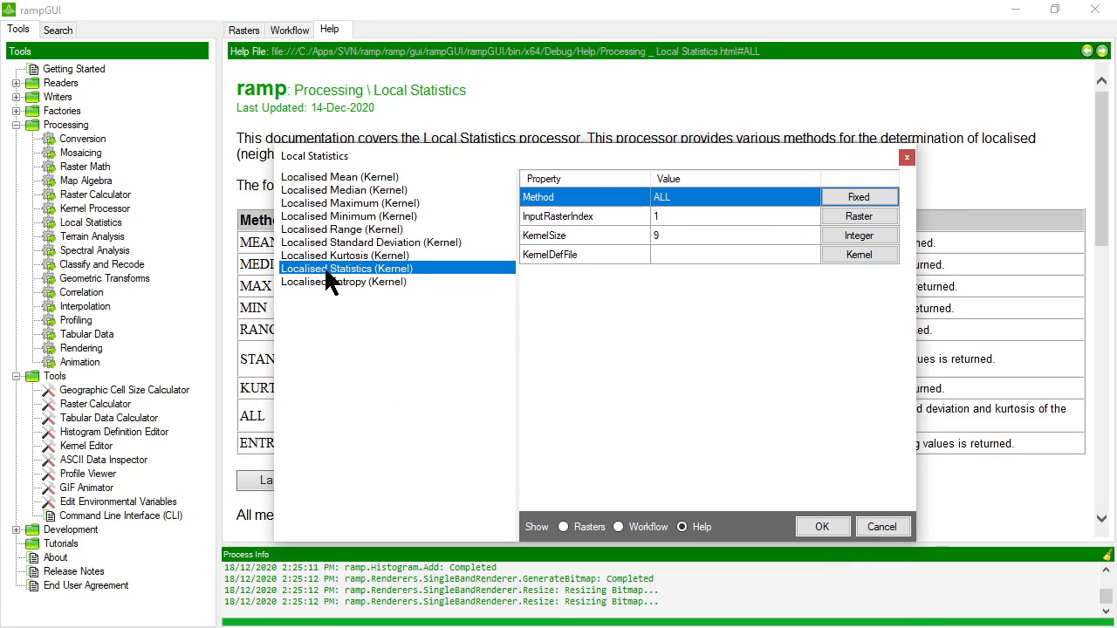
{"action": "left_click", "coordinate": [336, 282]}
{"action": "left_click", "coordinate": [337, 269]}
{"action": "left_click", "coordinate": [578, 526]}
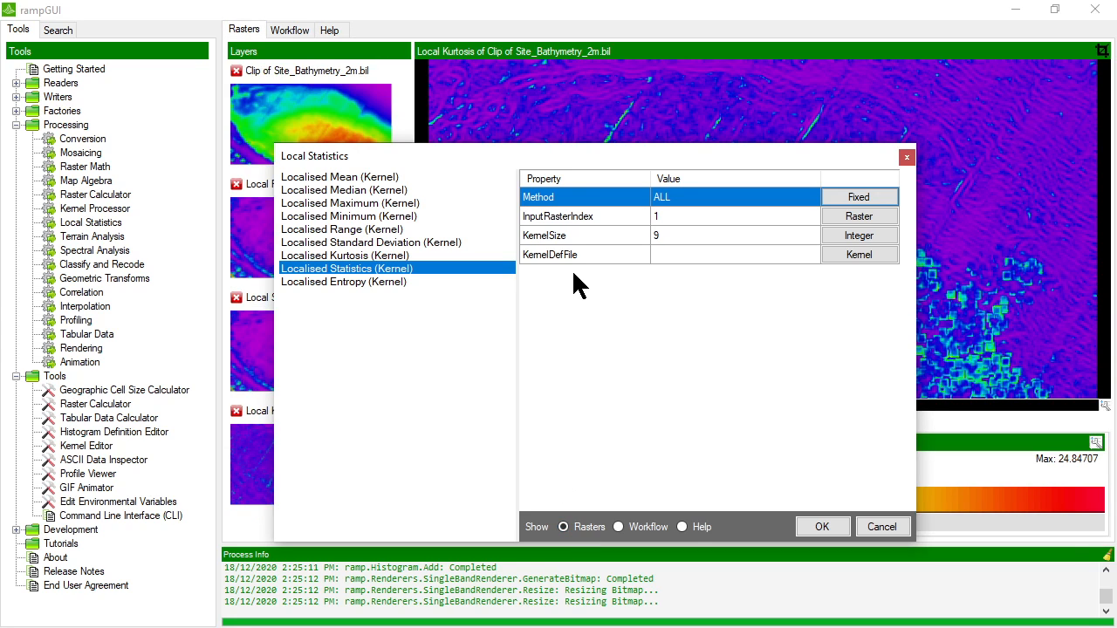
Select the Localised Entropy (Kernel) method and review its properties and help descriptions for HistogramBins and UseAdaptiveHistogram
{"action": "left_click", "coordinate": [373, 281]}
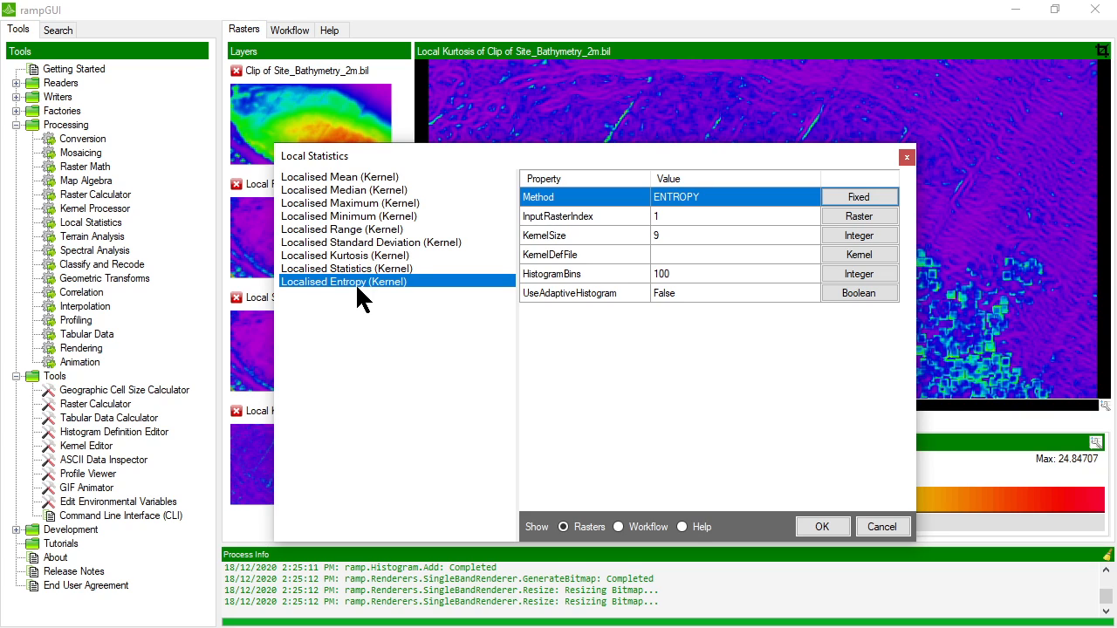
{"action": "left_click", "coordinate": [682, 219]}
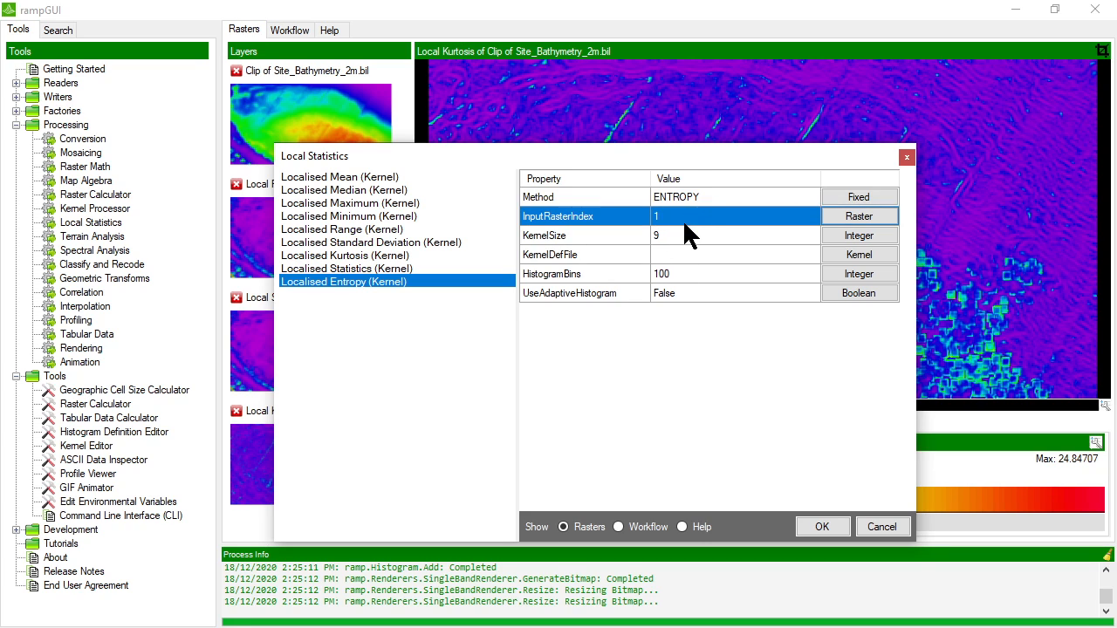
{"action": "left_click", "coordinate": [682, 233]}
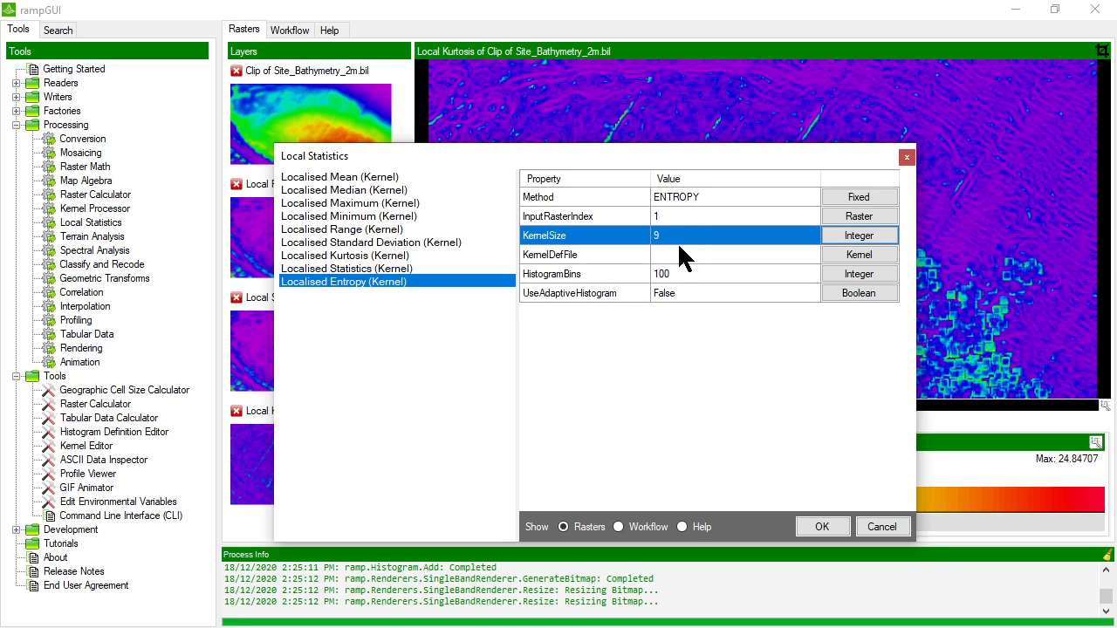
{"action": "left_click", "coordinate": [679, 250]}
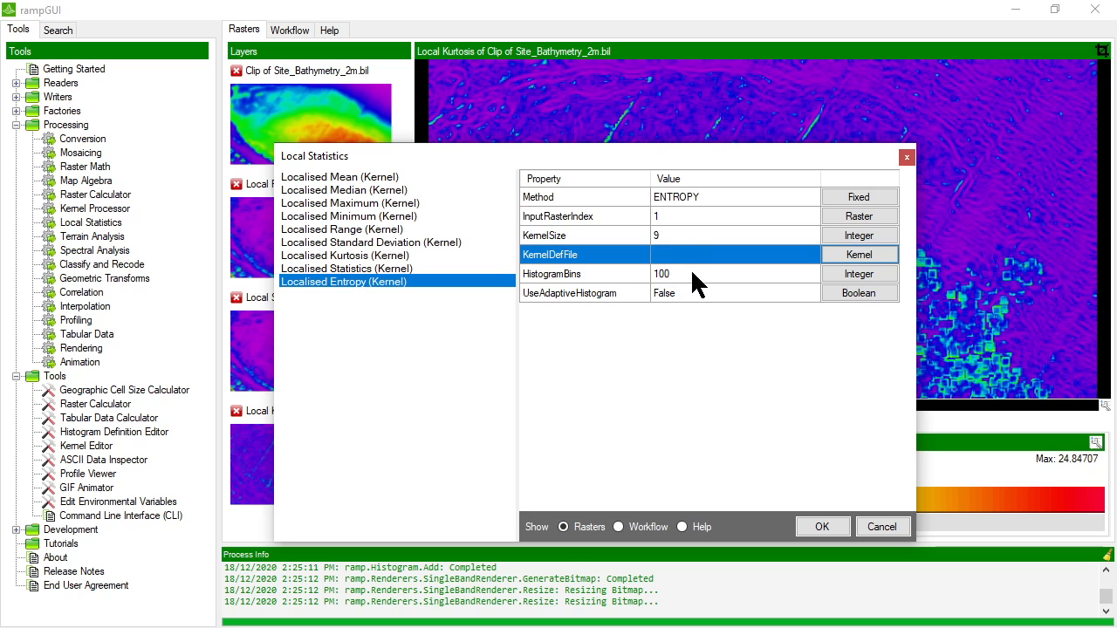
{"action": "left_click", "coordinate": [692, 273]}
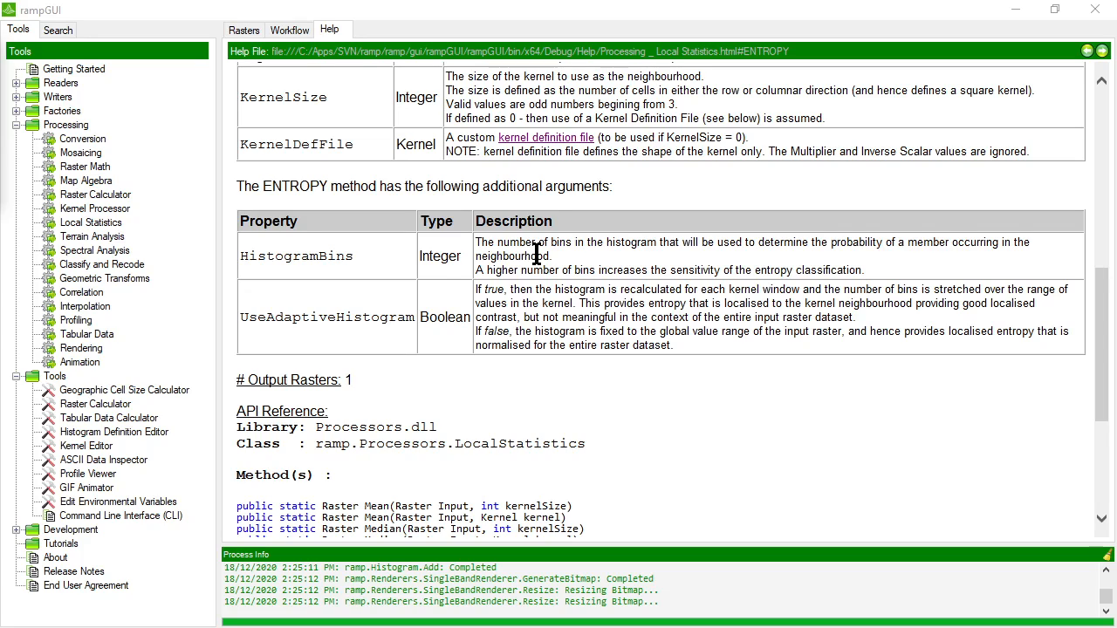
{"action": "left_click_drag", "start_coordinate": [241, 256], "coordinate": [363, 260]}
{"action": "left_click", "coordinate": [367, 267]}
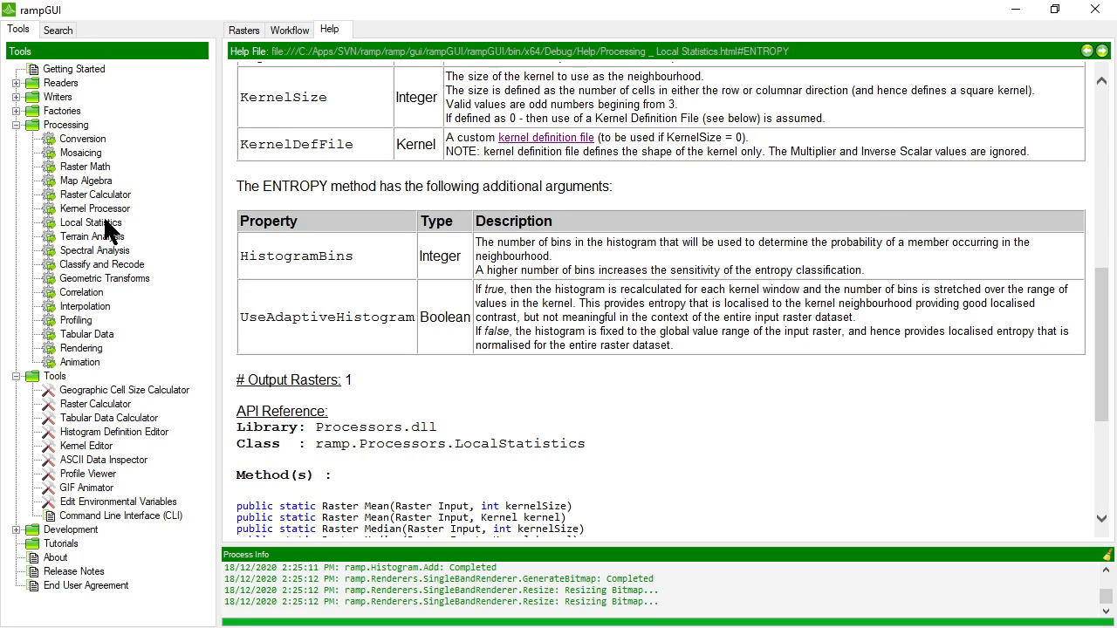
Run the Local Statistics tool with Localised Entropy (Kernel), kernel size 9, 100 histogram bins and adaptive histogram False
{"action": "double_click", "coordinate": [106, 222]}
{"action": "left_click", "coordinate": [313, 251]}
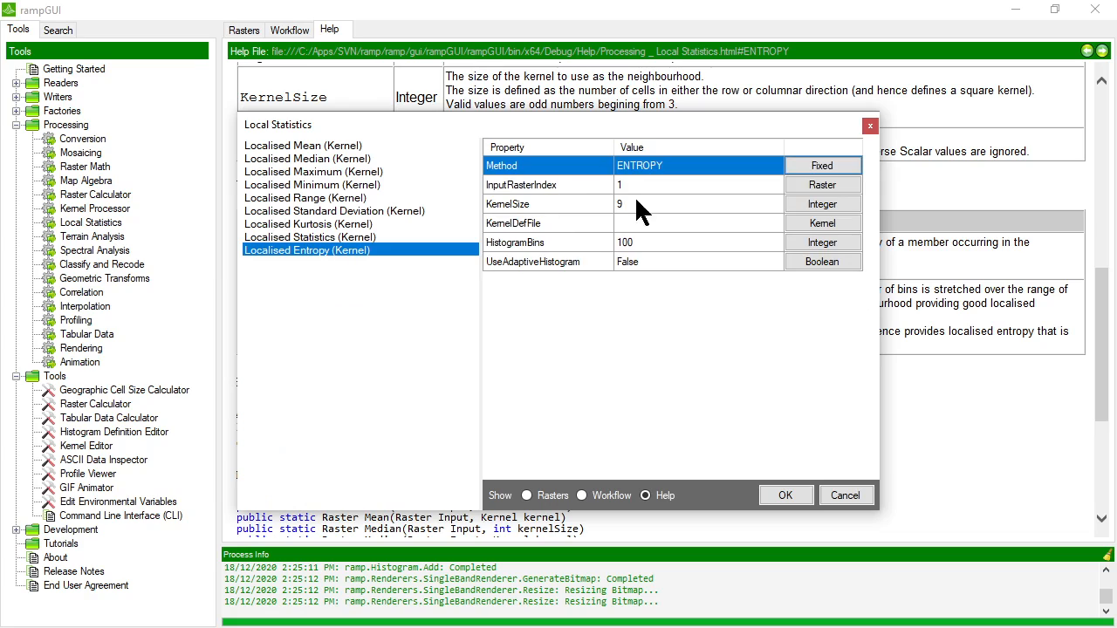
{"action": "left_click", "coordinate": [648, 184]}
{"action": "left_click", "coordinate": [641, 243]}
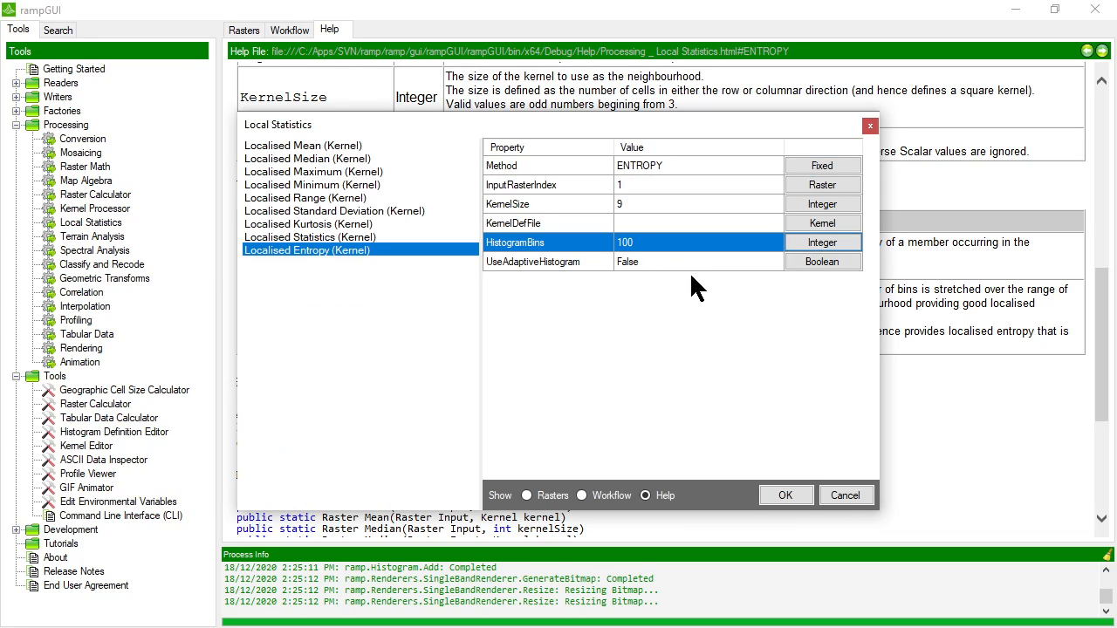
{"action": "left_click", "coordinate": [636, 202]}
{"action": "left_click", "coordinate": [636, 244]}
{"action": "left_click", "coordinate": [601, 263]}
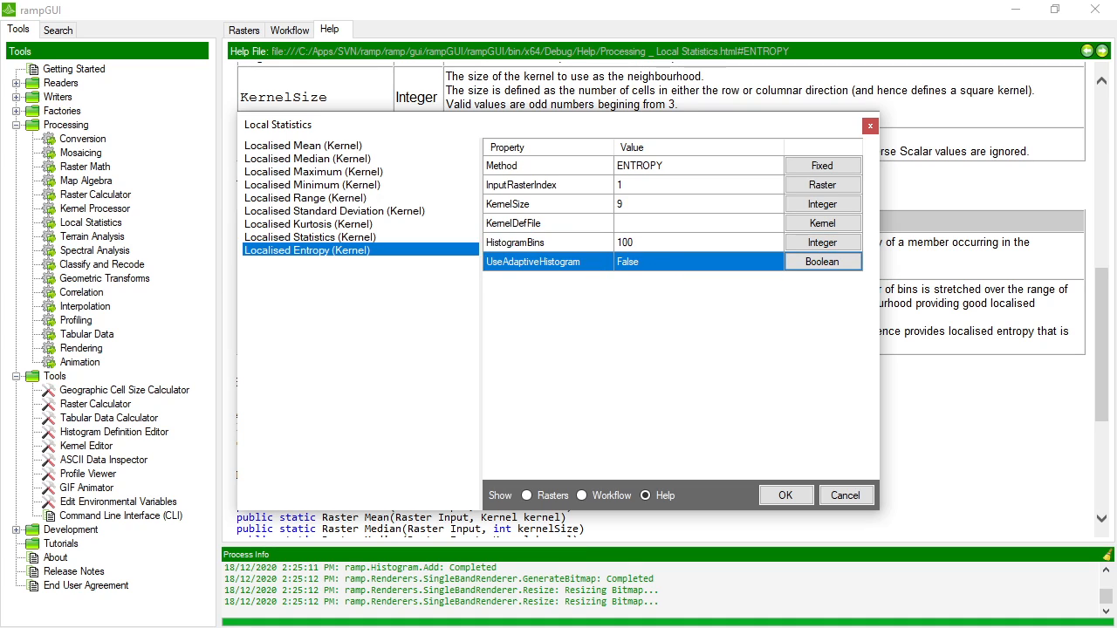
{"action": "left_click", "coordinate": [791, 502]}
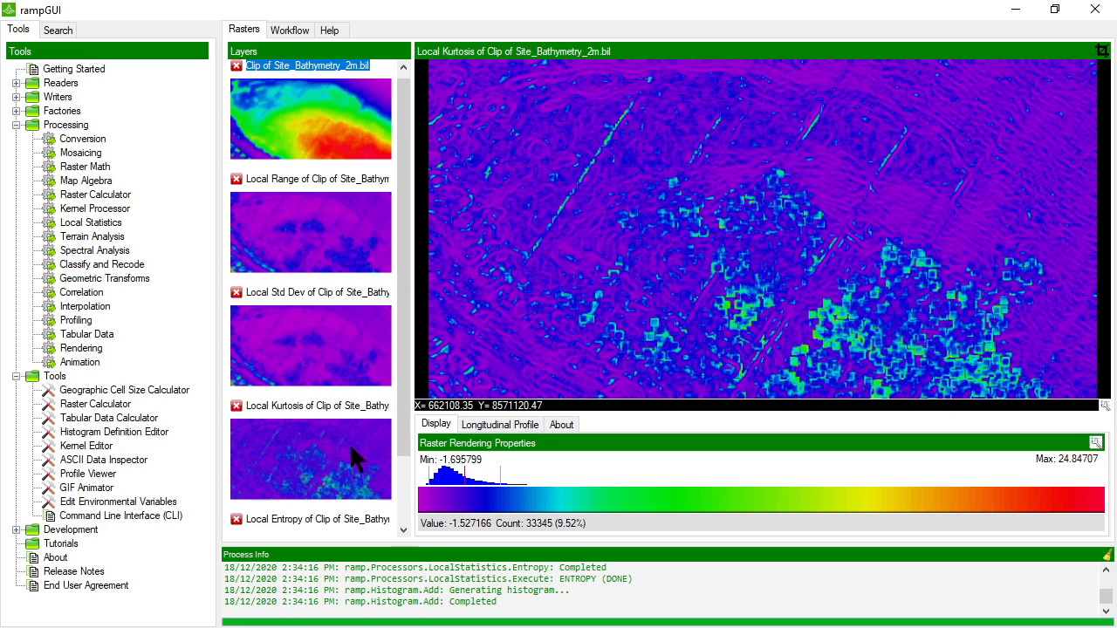
Display the new Local Entropy layer and apply its rendering in the main view
{"action": "scroll", "coordinate": [353, 458], "scroll_direction": "down", "scroll_amount": 1}
{"action": "left_click", "coordinate": [325, 480]}
{"action": "right_click", "coordinate": [325, 482]}
{"action": "left_click", "coordinate": [353, 488]}
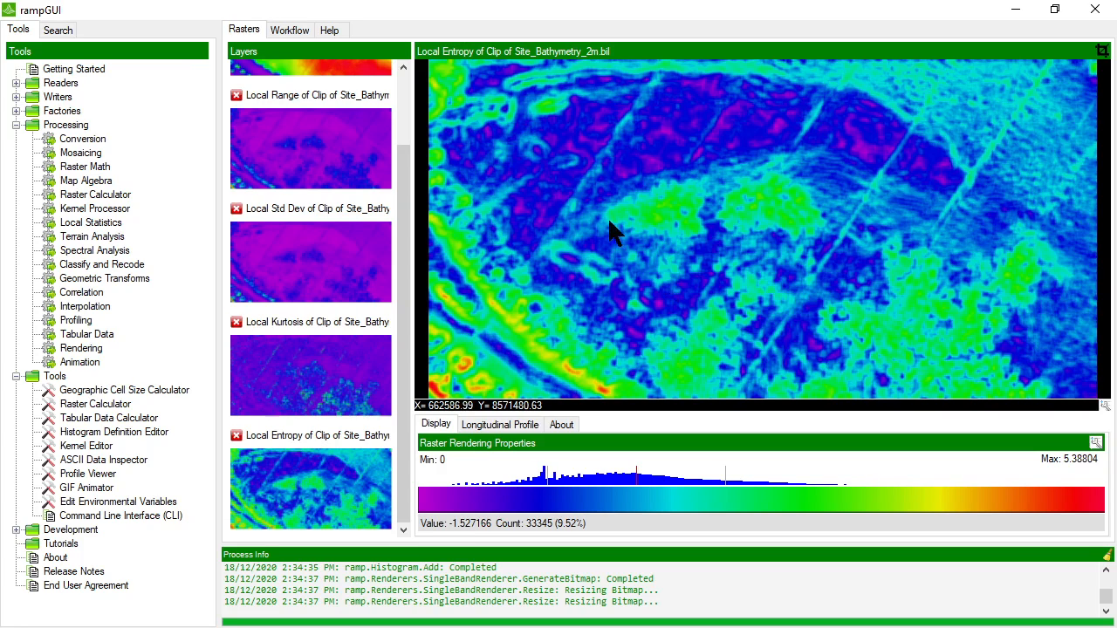
Reopen the Local Statistics tool and browse the Mean, Median, Maximum and Range methods
{"action": "double_click", "coordinate": [93, 222]}
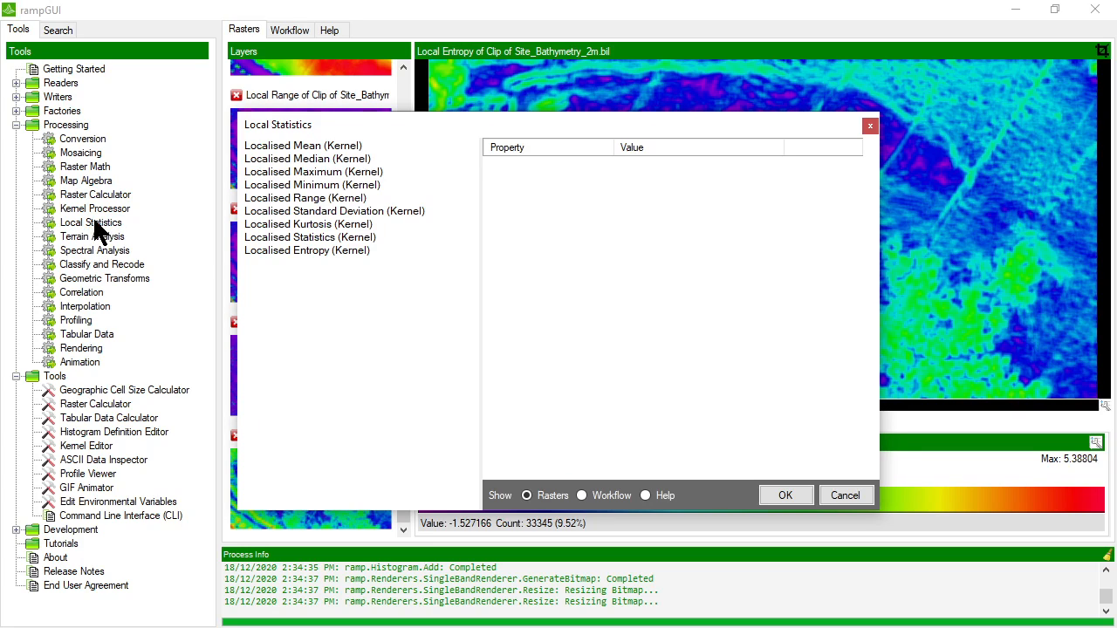
{"action": "left_click", "coordinate": [318, 145]}
{"action": "left_click", "coordinate": [334, 159]}
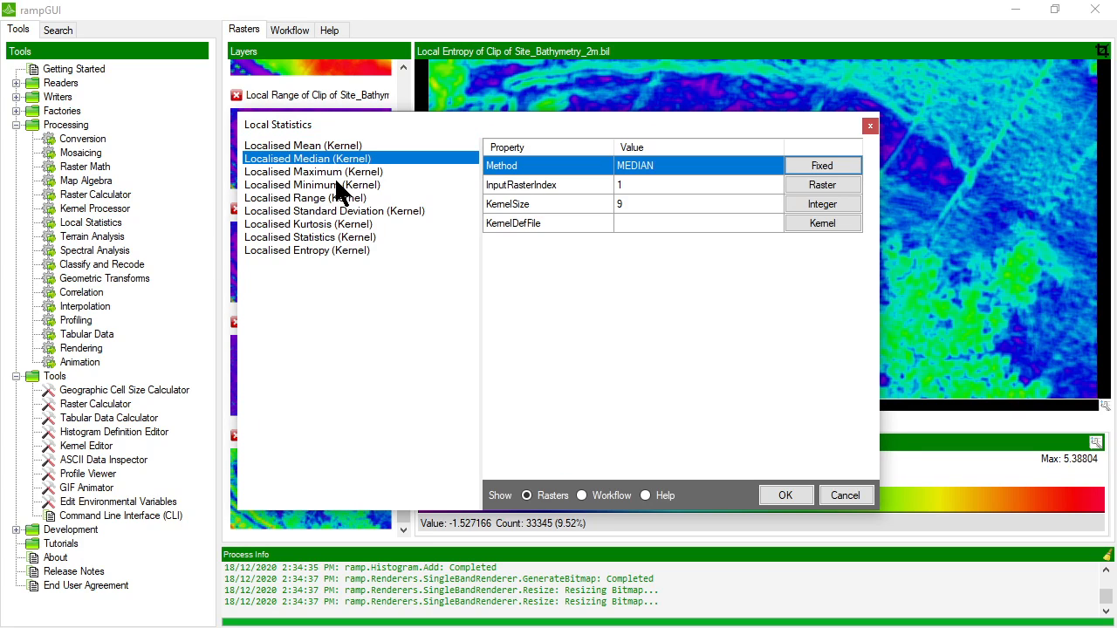
{"action": "left_click", "coordinate": [337, 174]}
{"action": "left_click", "coordinate": [338, 199]}
{"action": "left_click_drag", "start_coordinate": [305, 129], "coordinate": [341, 127]}
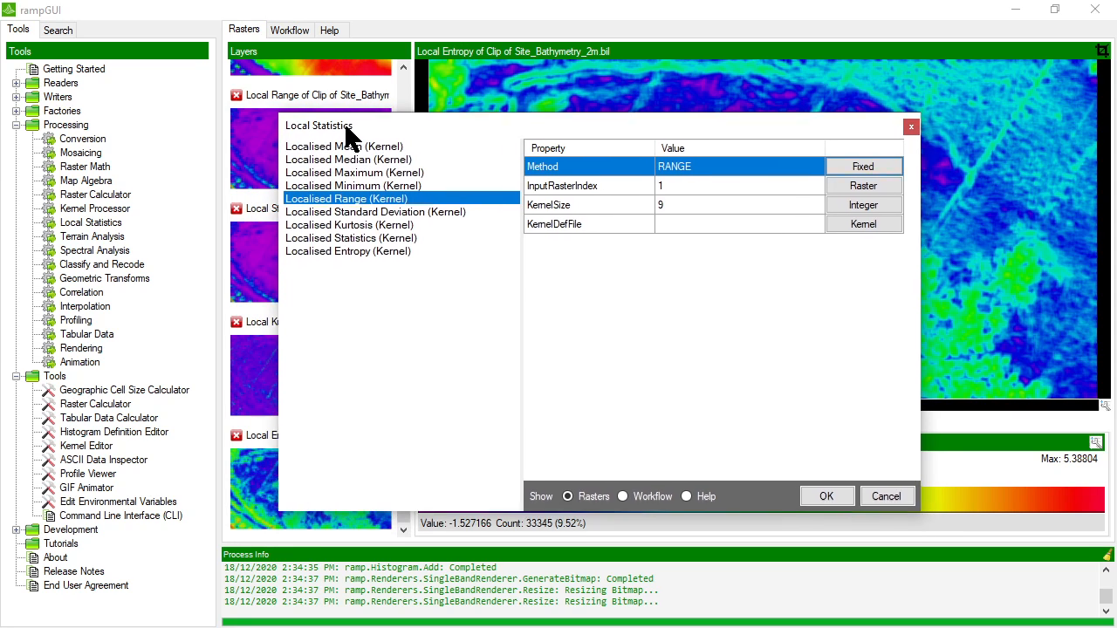